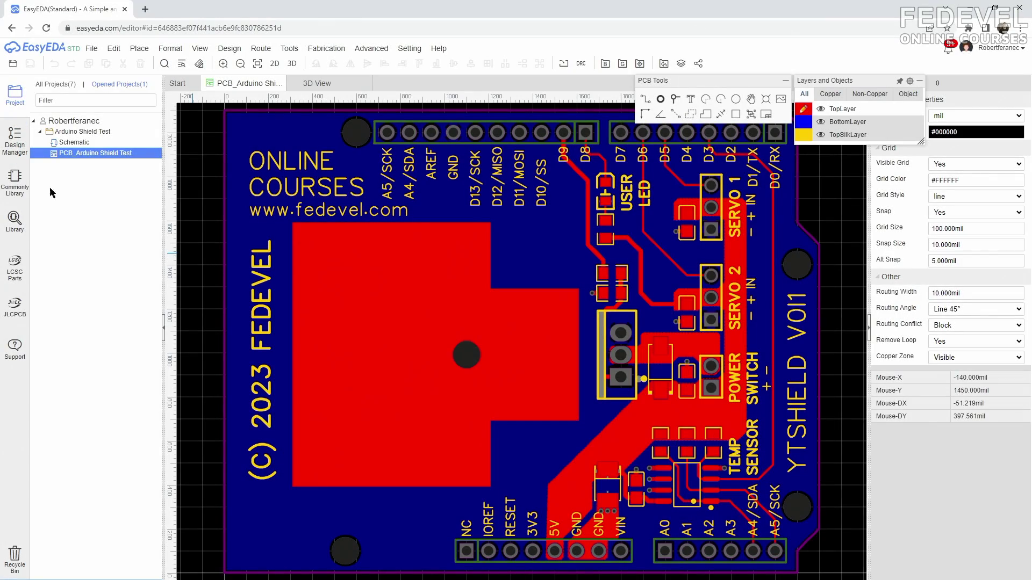
Export the Arduino shield board layout from EasyEDA as a DXF file via File > Export.
left_click(92, 49)
mouse_move(121, 156)
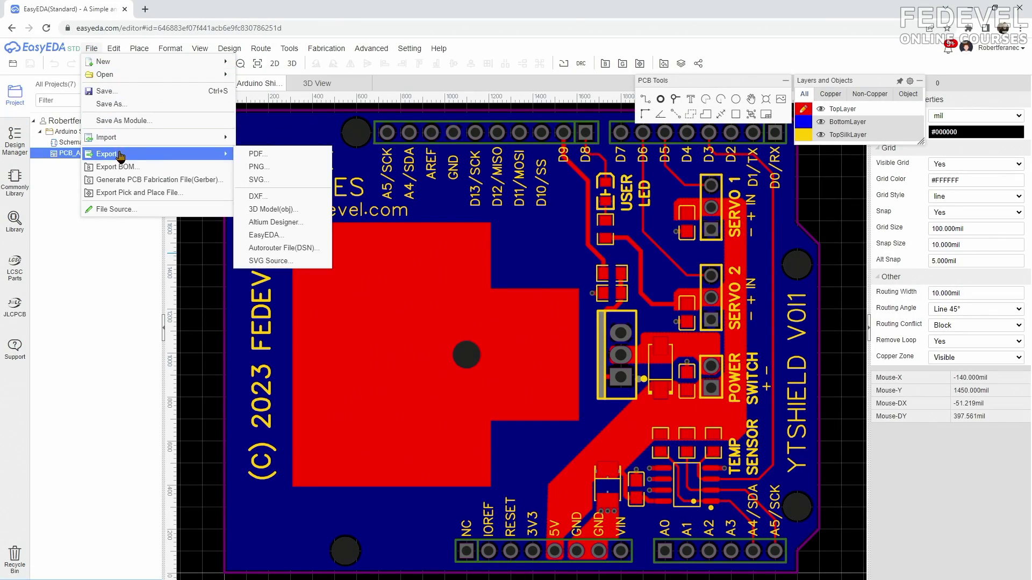
left_click(287, 199)
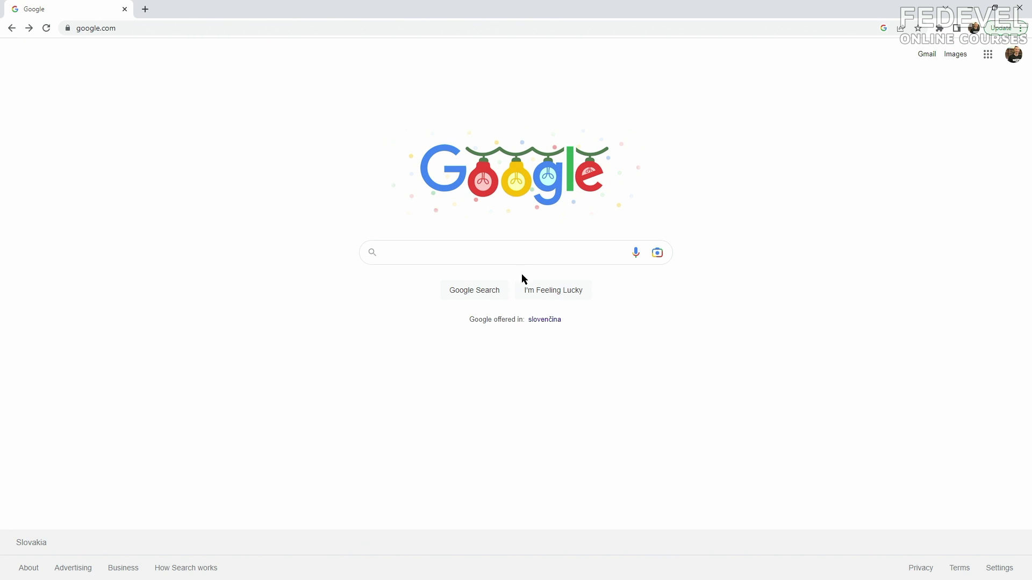
Search 'fusion 360 personal' and open Autodesk's Fusion 360 for personal use page comparing the plans.
left_click(534, 256)
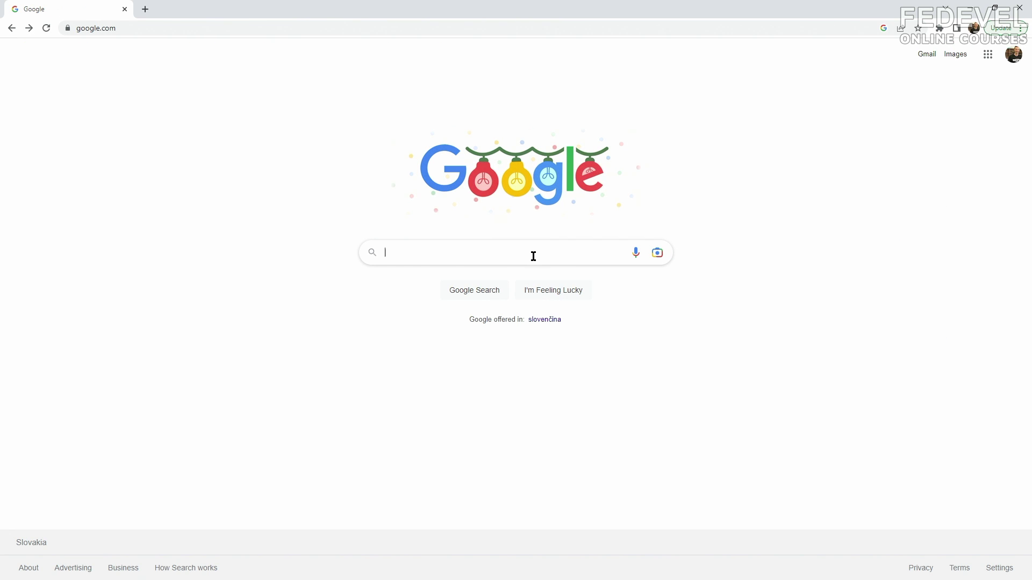
type("fusion 360 p")
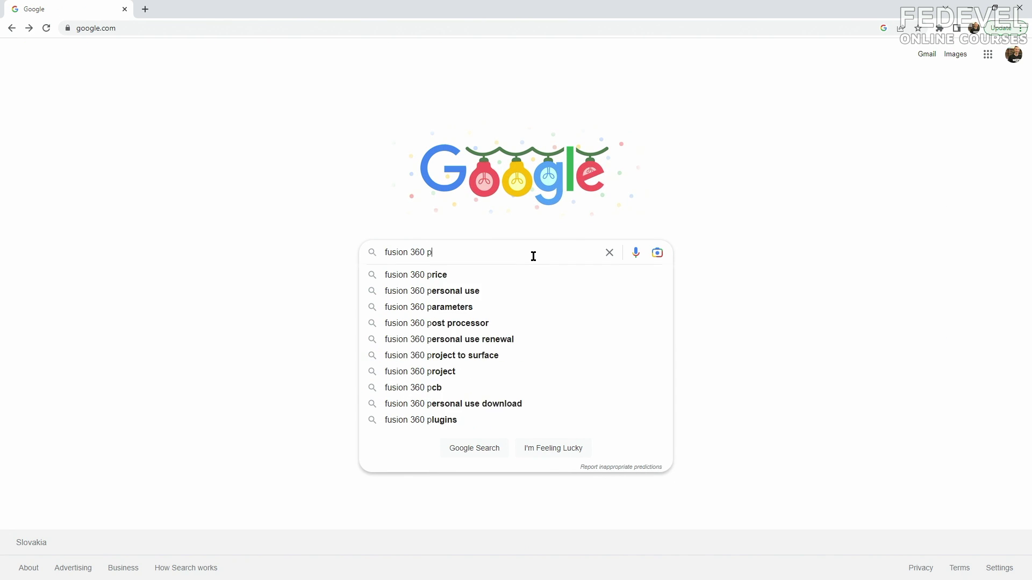
type("ersonal")
key("Return")
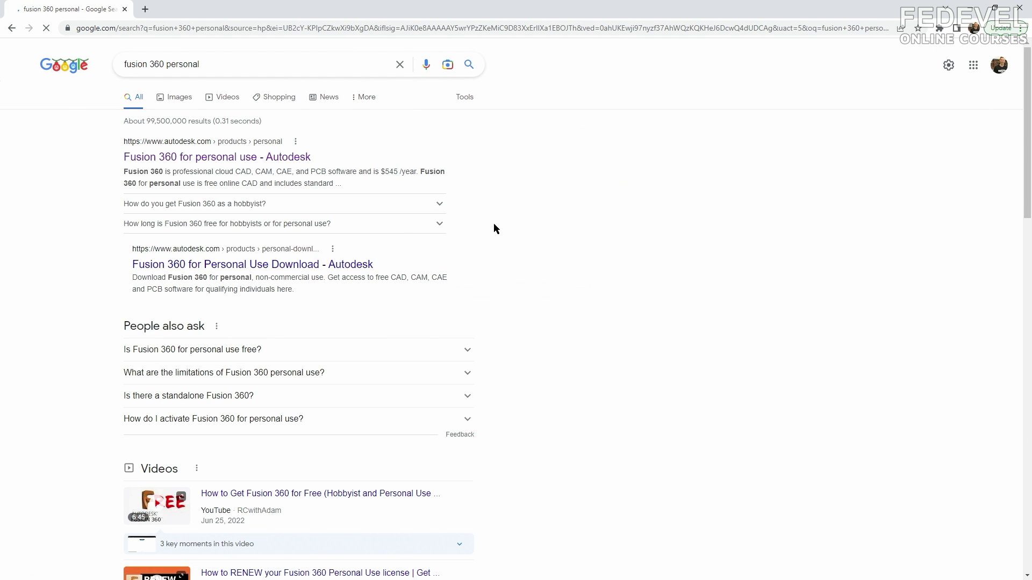
left_click(288, 158)
scroll(430, 287, "down", 5)
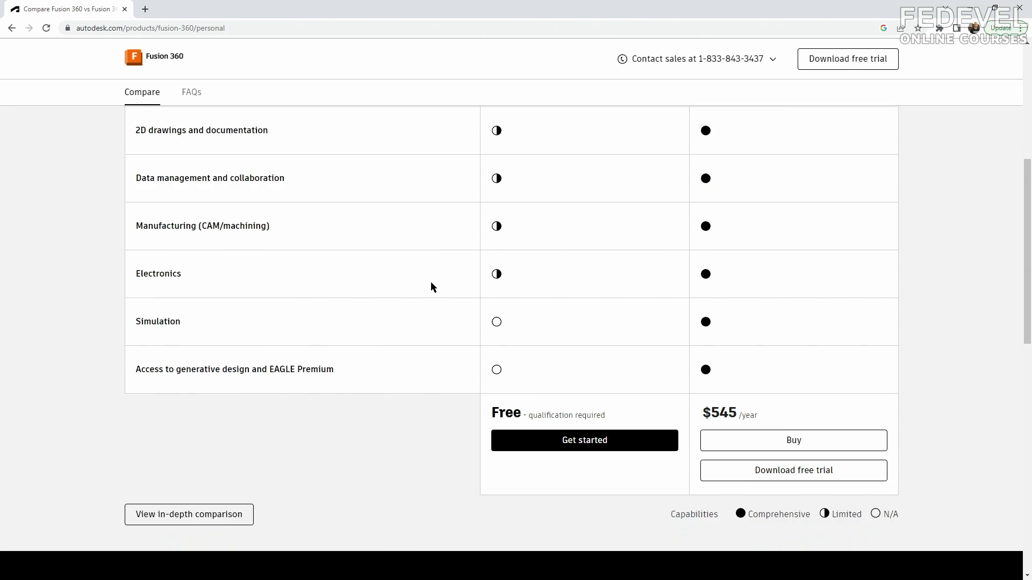
scroll(433, 287, "down", 1)
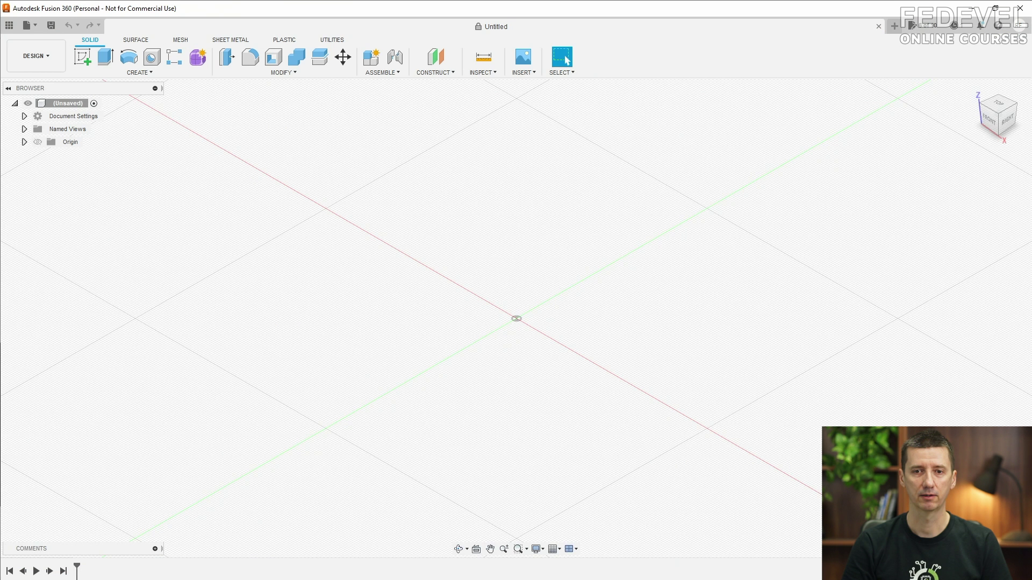
Start a DXF insert on the XY plane and load PCB_Arduino Shield Test_2022-12-16.dxf.
left_click(534, 73)
left_click(561, 138)
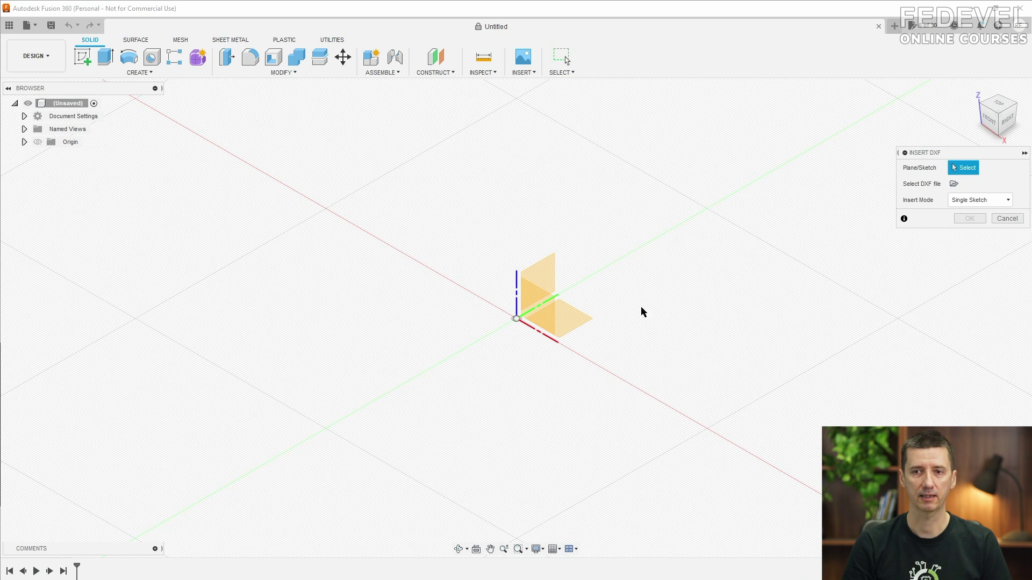
left_click(582, 321)
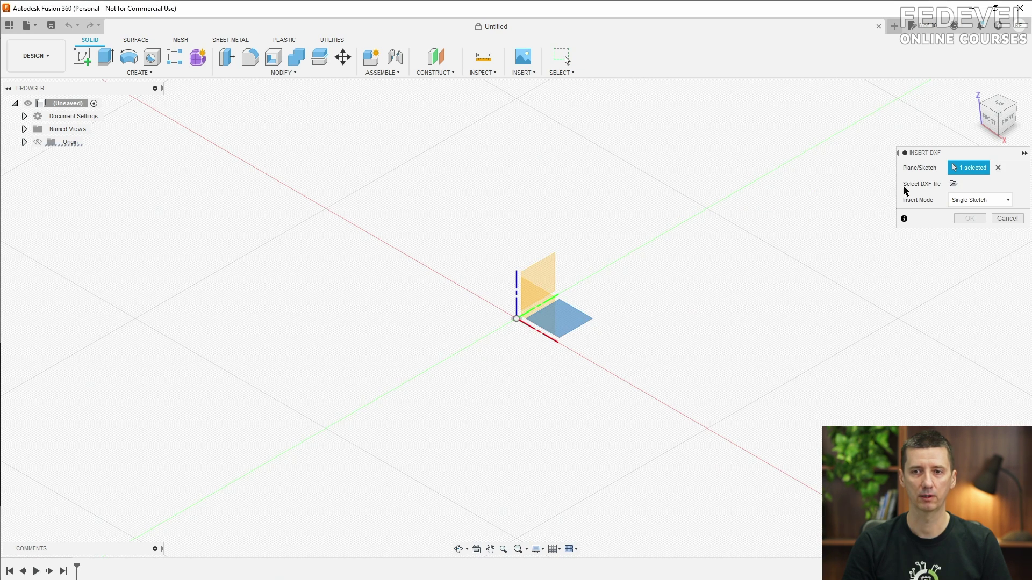
left_click(954, 184)
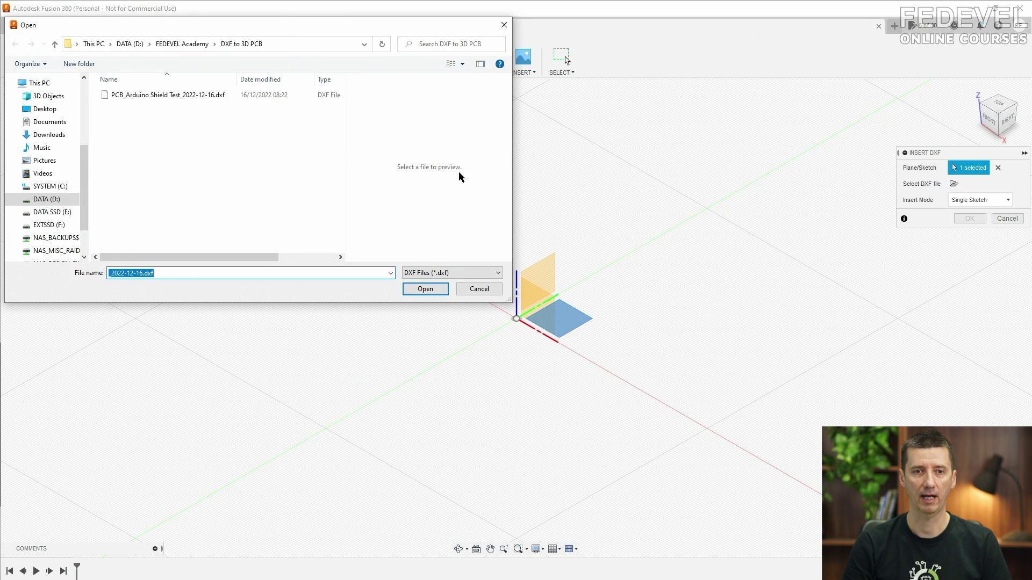
left_click(192, 98)
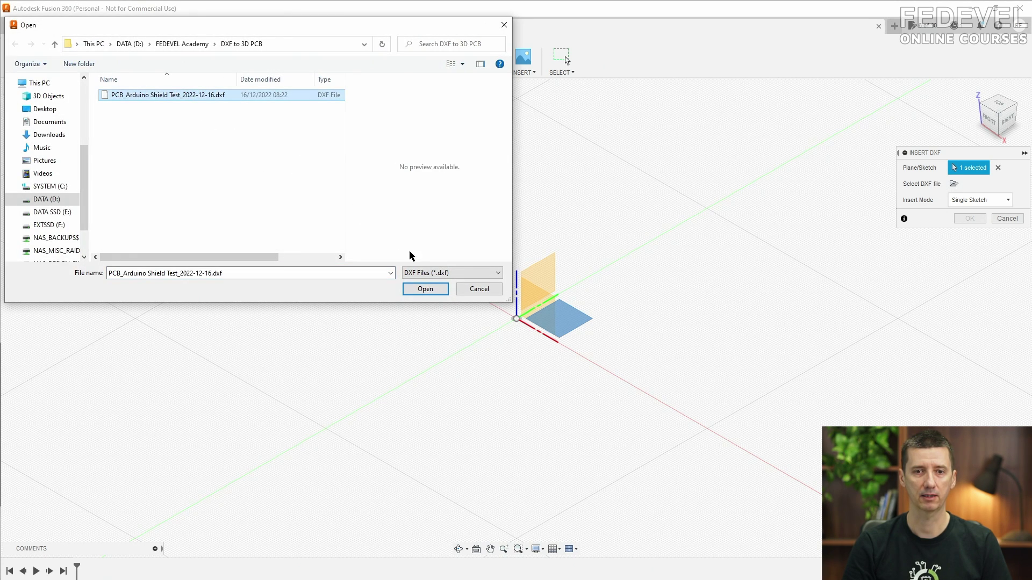
left_click(426, 290)
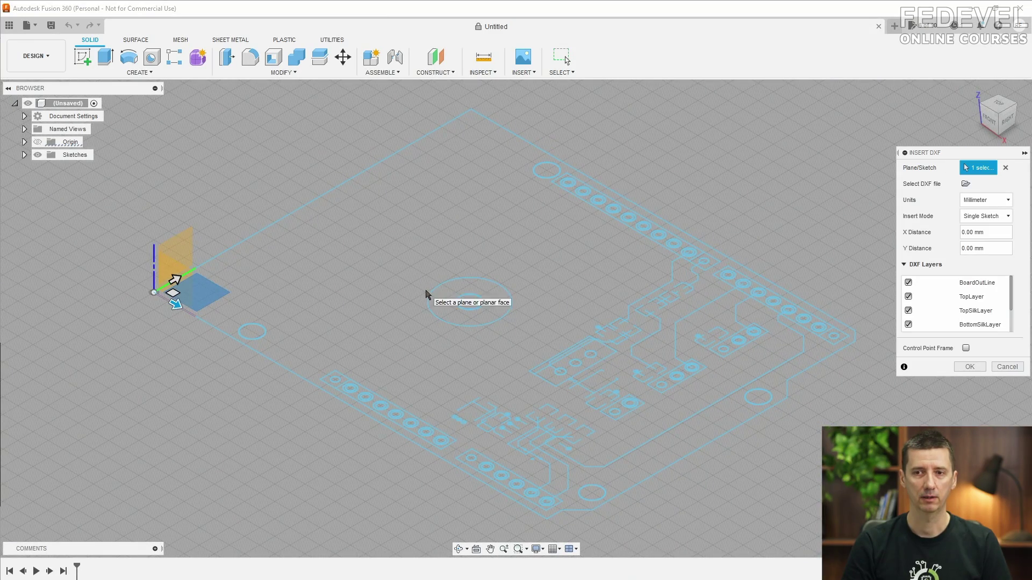
Set Insert Mode to One Sketch per Layer and confirm the DXF import.
left_click(1007, 216)
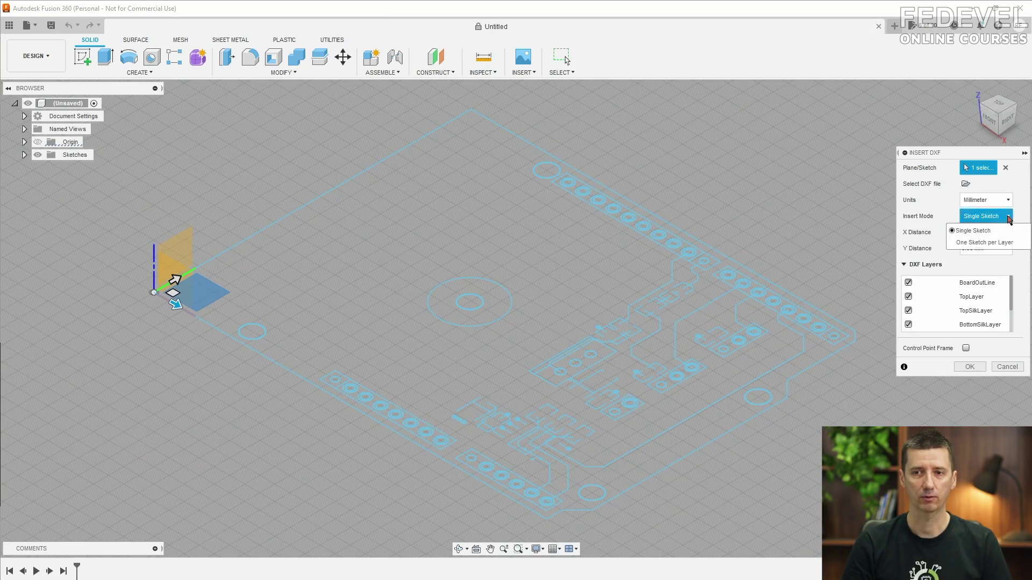
left_click(1011, 242)
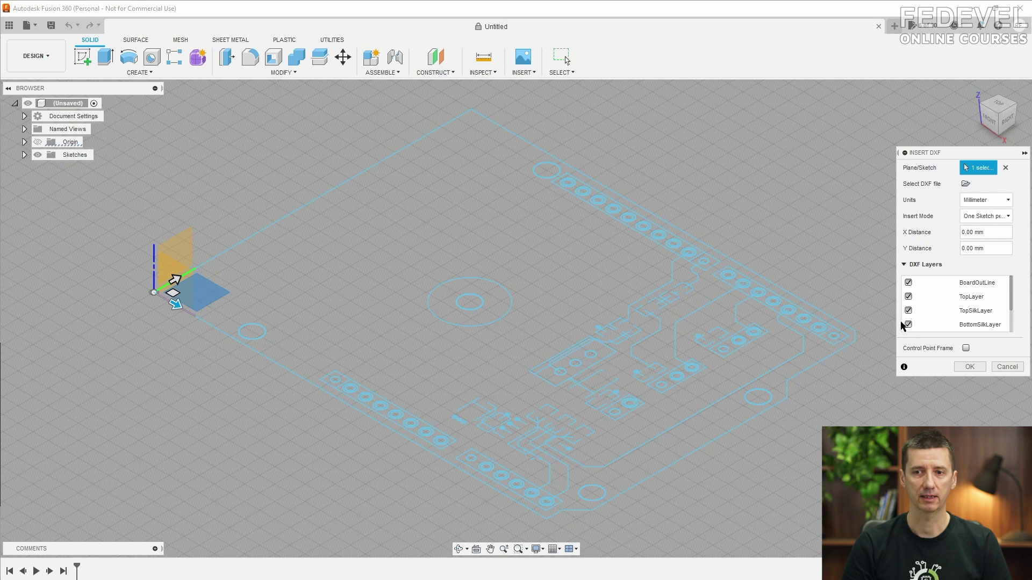
left_click(967, 367)
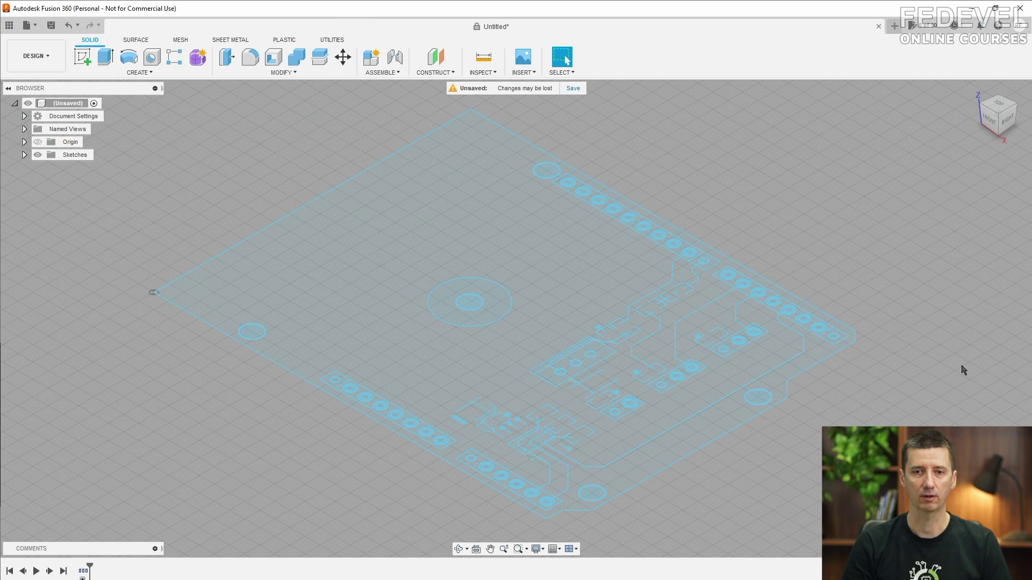
Measure between two adjacent header pad centres, which reads 100.00 mm.
left_click(24, 155)
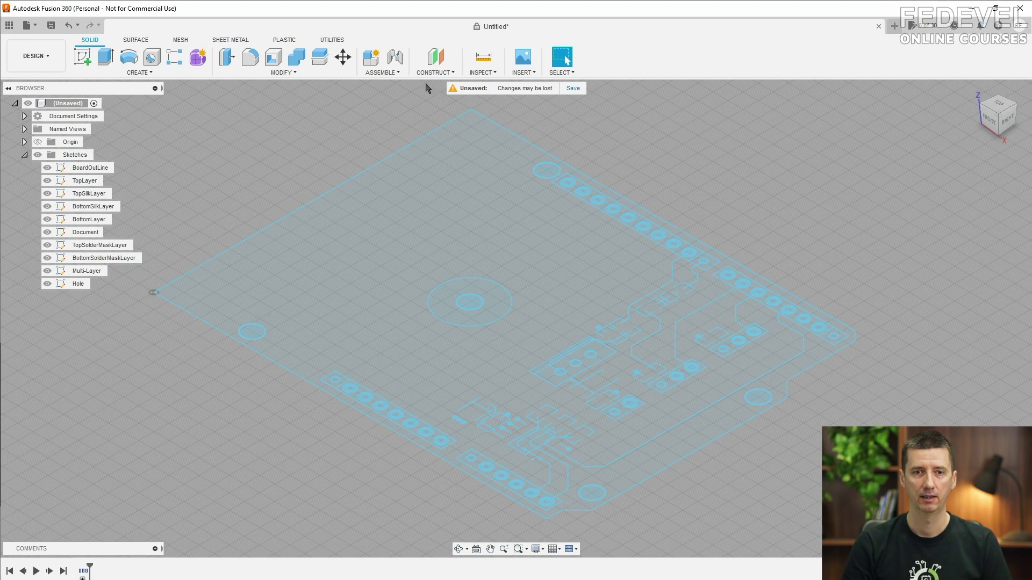
left_click(482, 72)
left_click(489, 84)
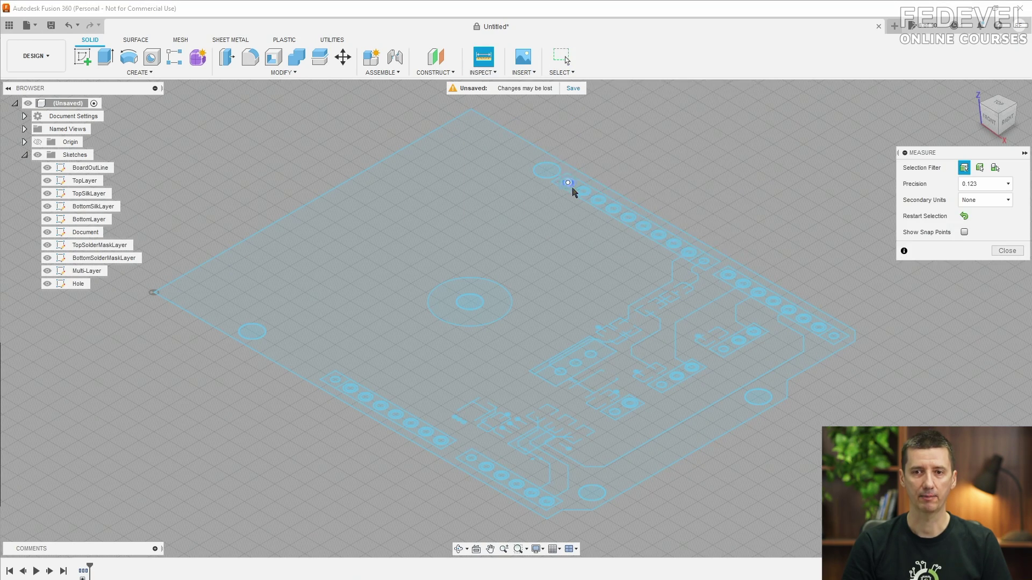
scroll(573, 192, "up", 10)
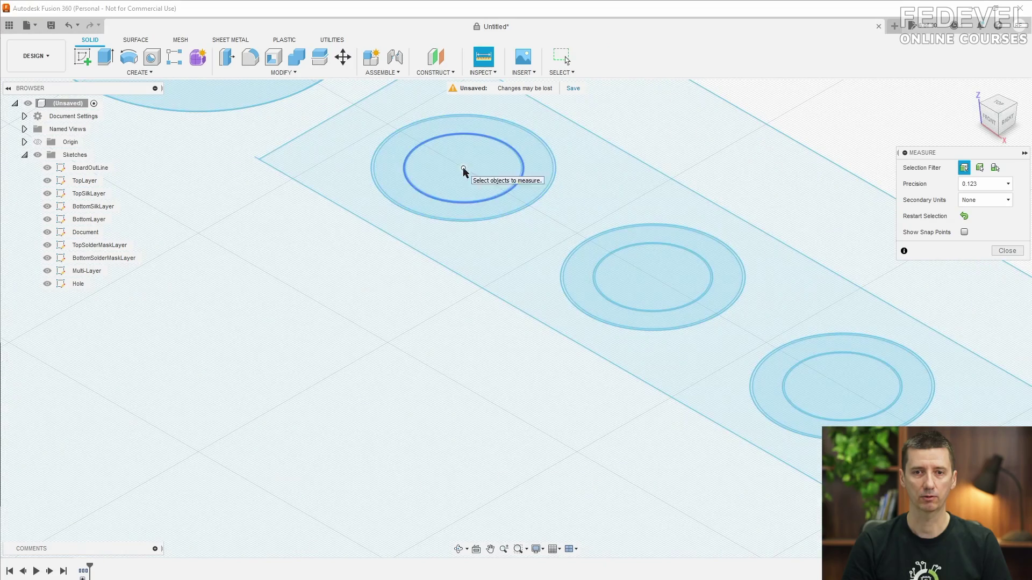
left_click(463, 169)
left_click(652, 277)
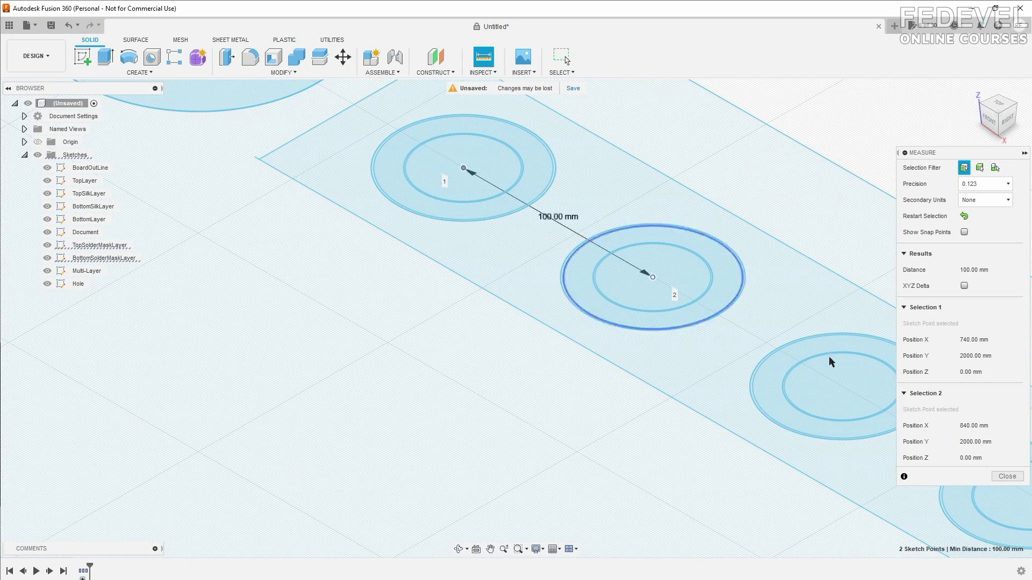
Close the measurement, undo the DXF import, and reset the view to Home.
left_click(1000, 480)
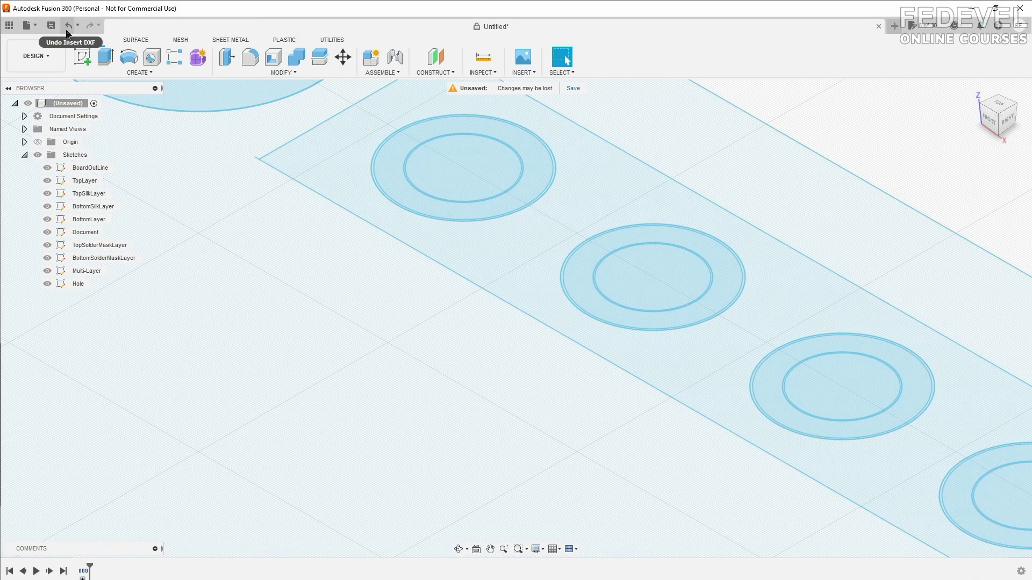
left_click(67, 28)
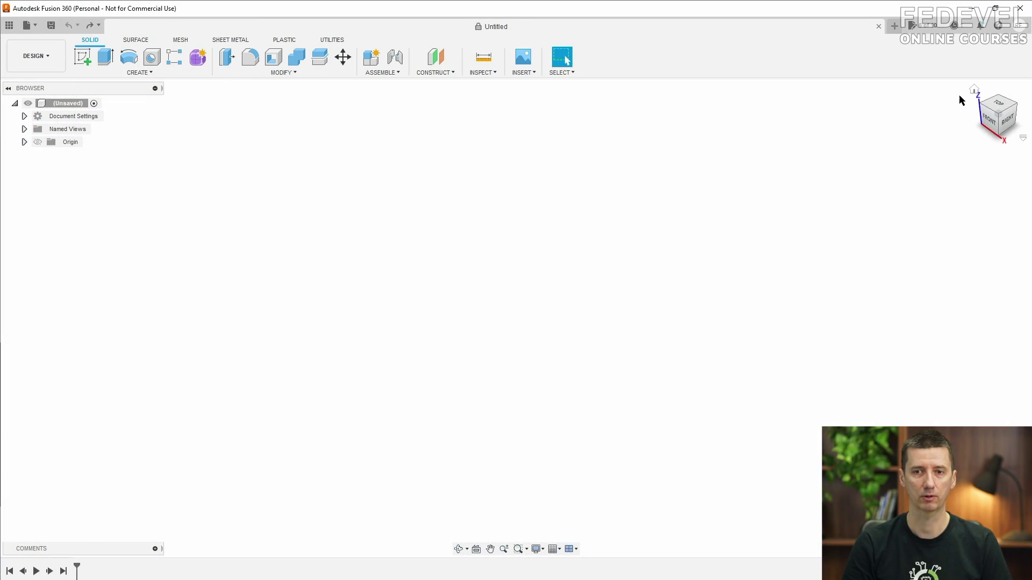
left_click(974, 90)
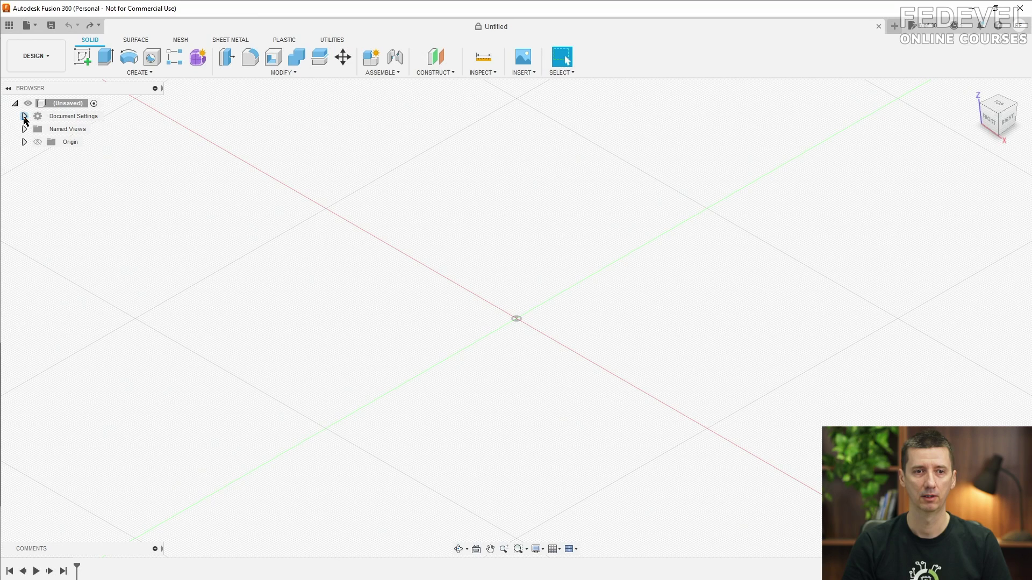
Change the document units in Document Settings from millimetres to Inch.
left_click(25, 116)
left_click(96, 130)
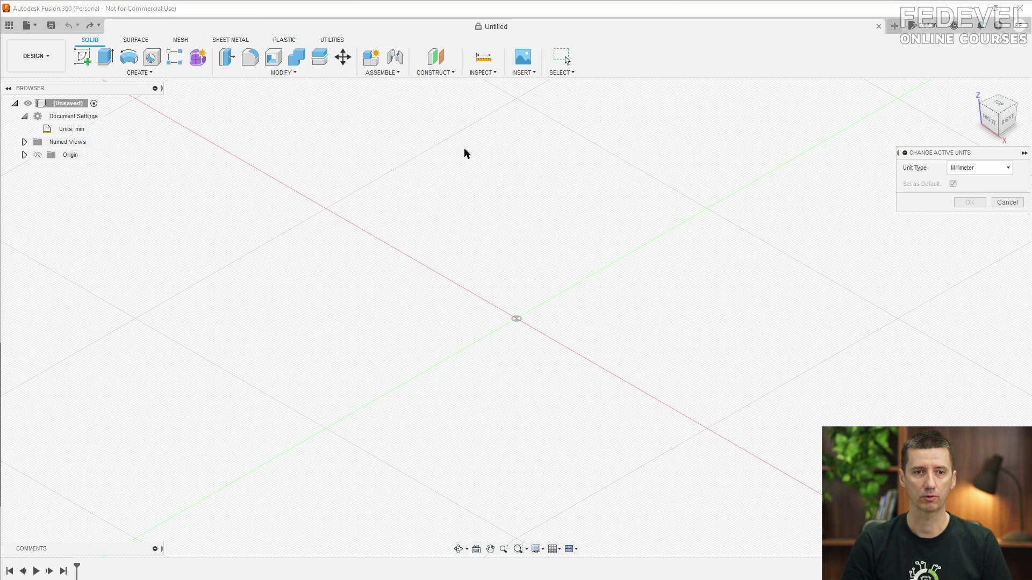
left_click(967, 167)
left_click(978, 218)
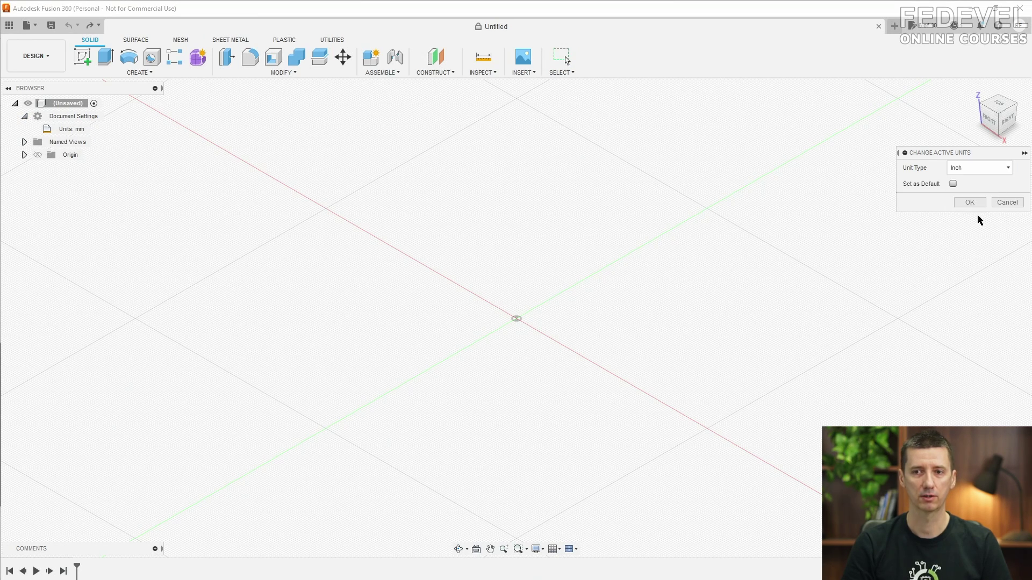
left_click(970, 202)
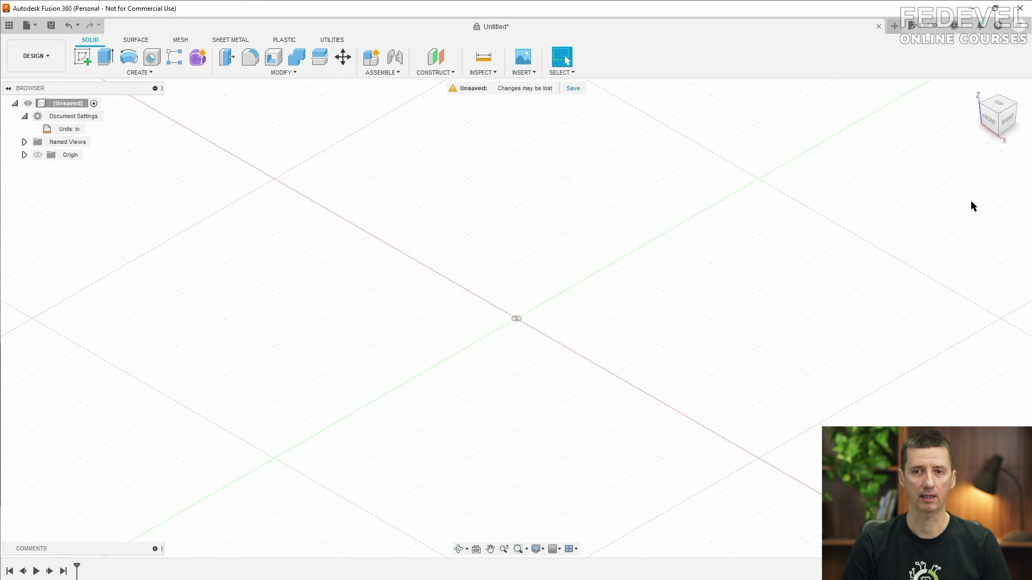
Insert the PCB_Arduino Shield Test DXF again on the XY plane.
left_click(533, 74)
left_click(562, 132)
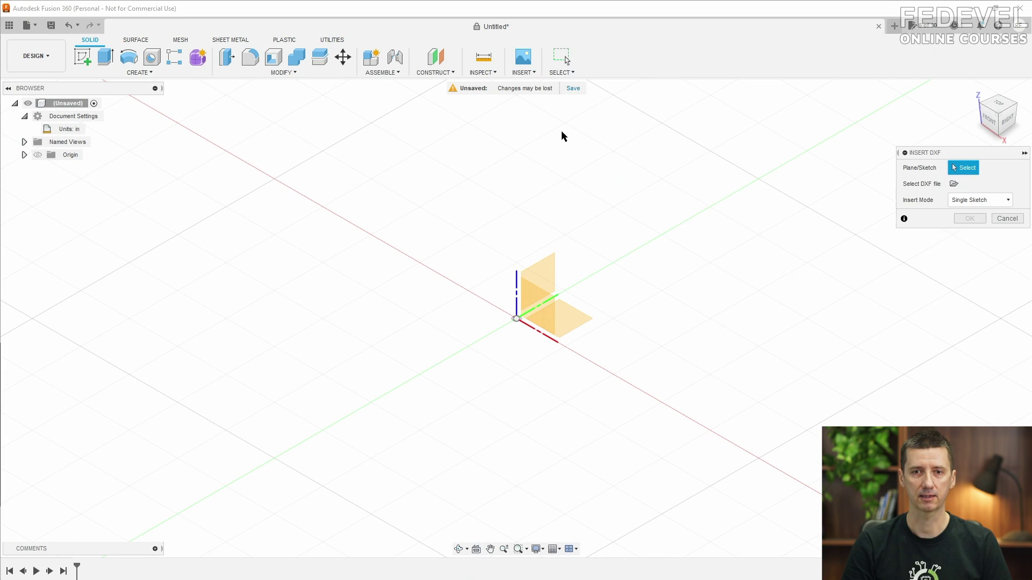
left_click(579, 322)
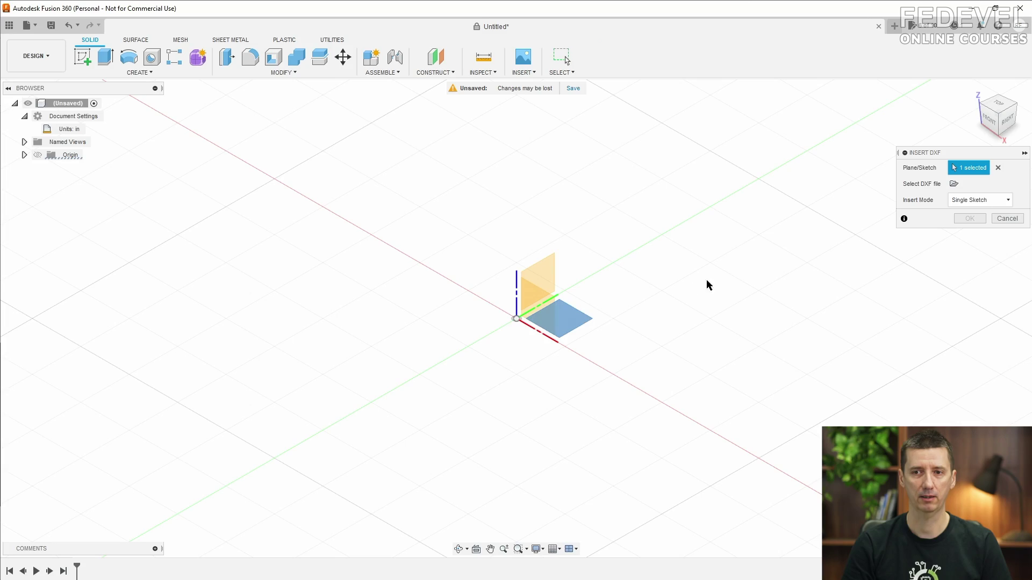
left_click(955, 185)
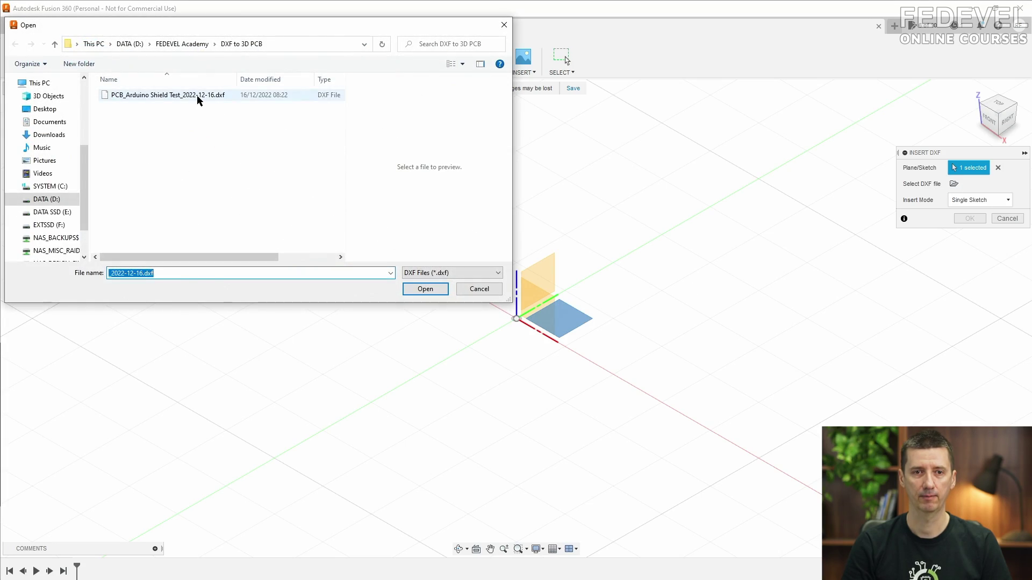
left_click(200, 96)
left_click(411, 290)
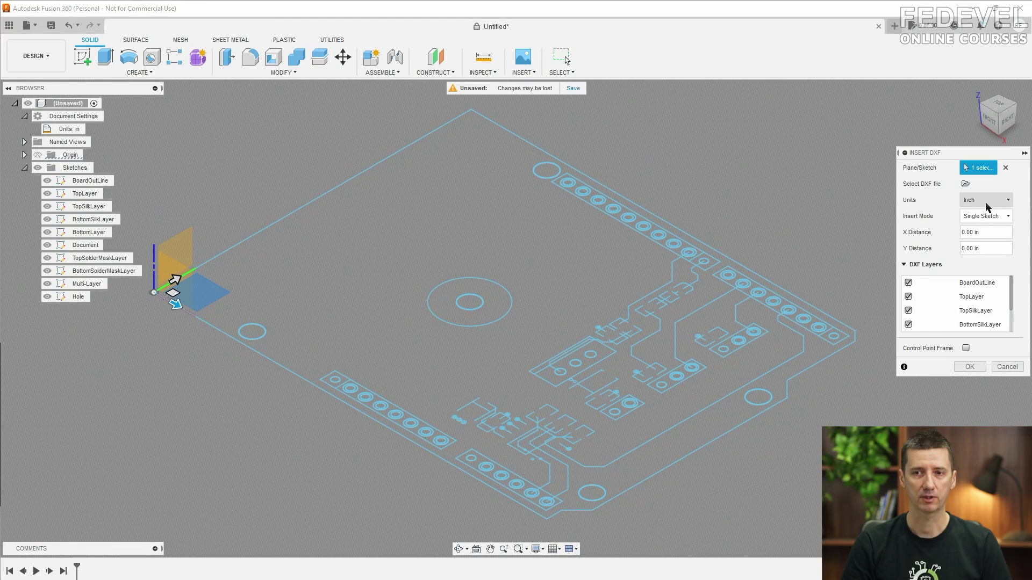
Import it in inch units with One Sketch per Layer and confirm.
left_click(1006, 216)
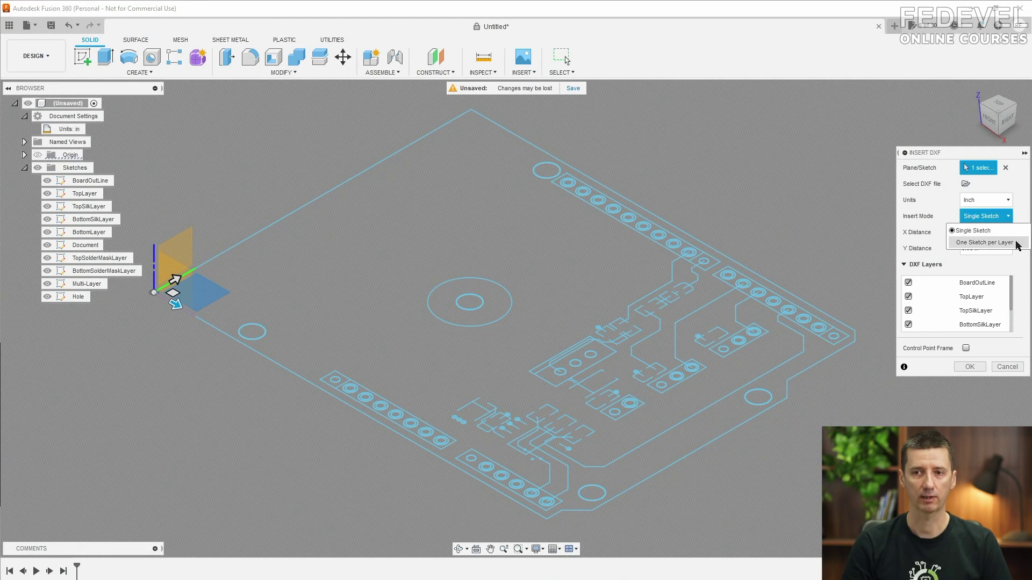
left_click(1017, 243)
left_click(969, 367)
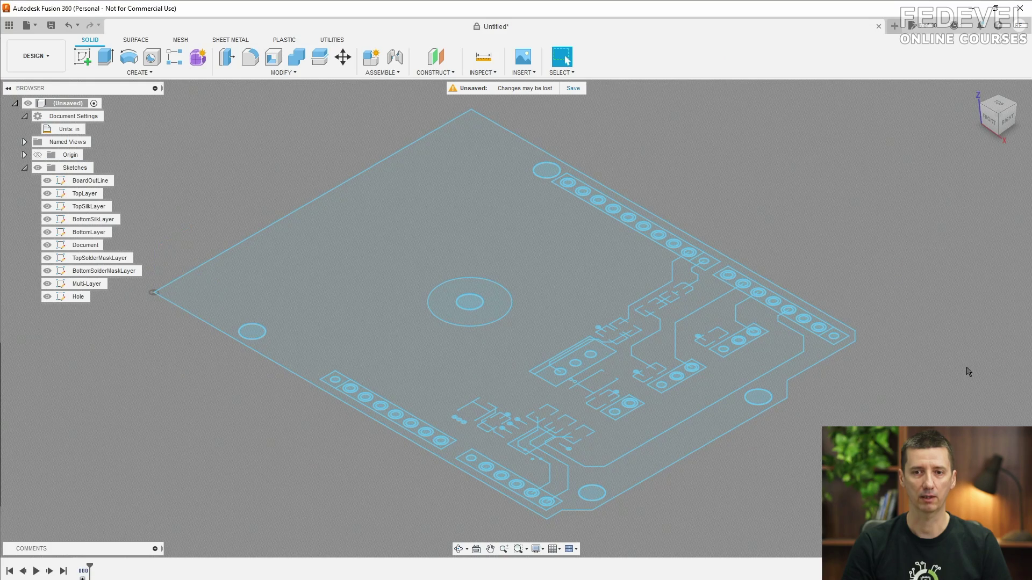
scroll(569, 185, "up", 10)
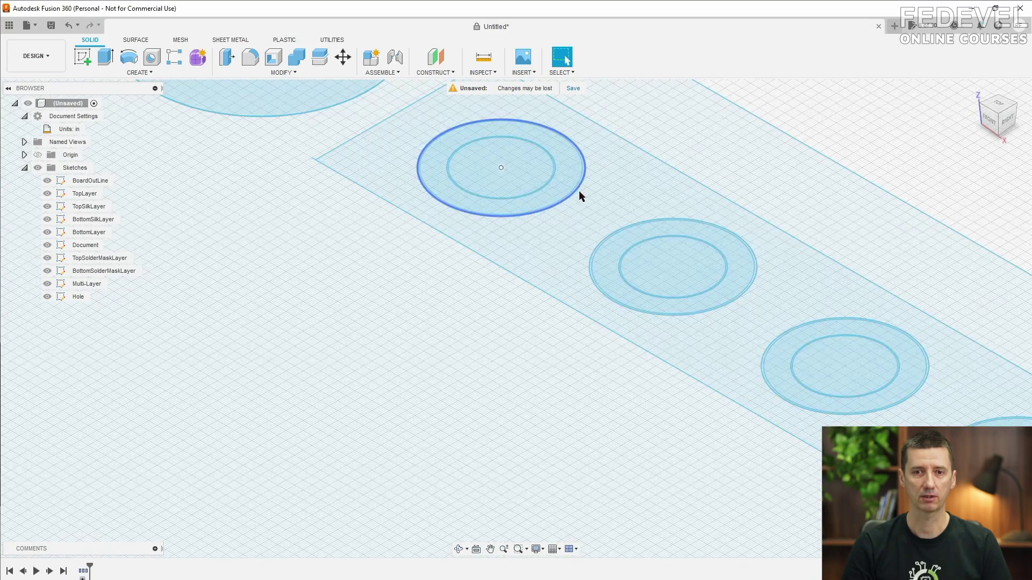
left_click(495, 74)
left_click(492, 85)
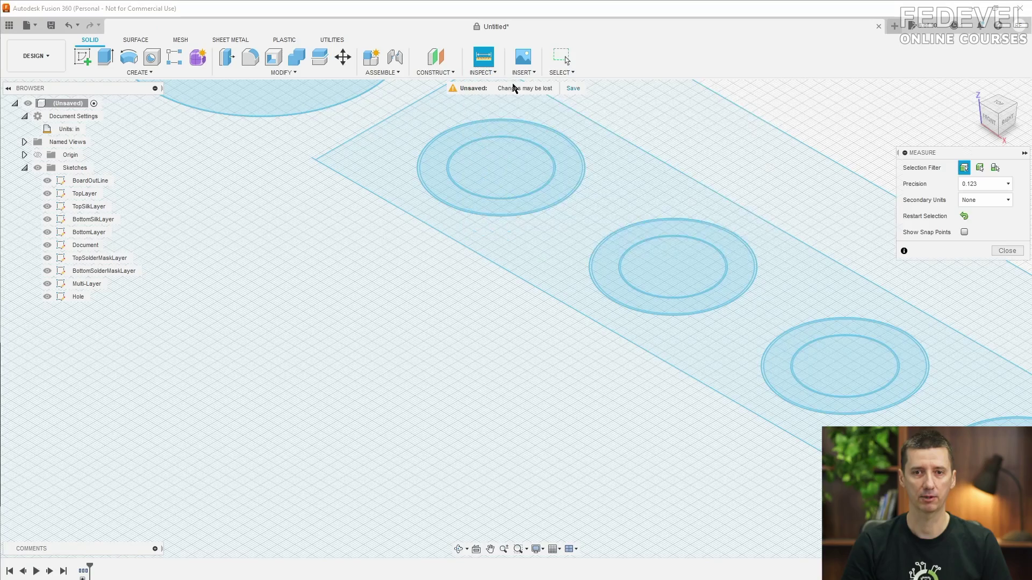
left_click(501, 168)
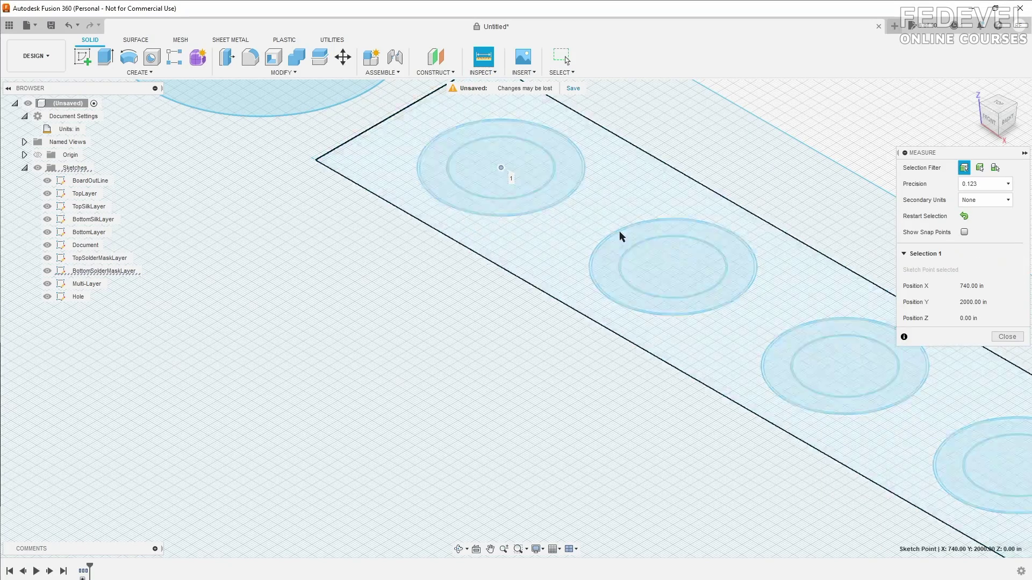
left_click(672, 268)
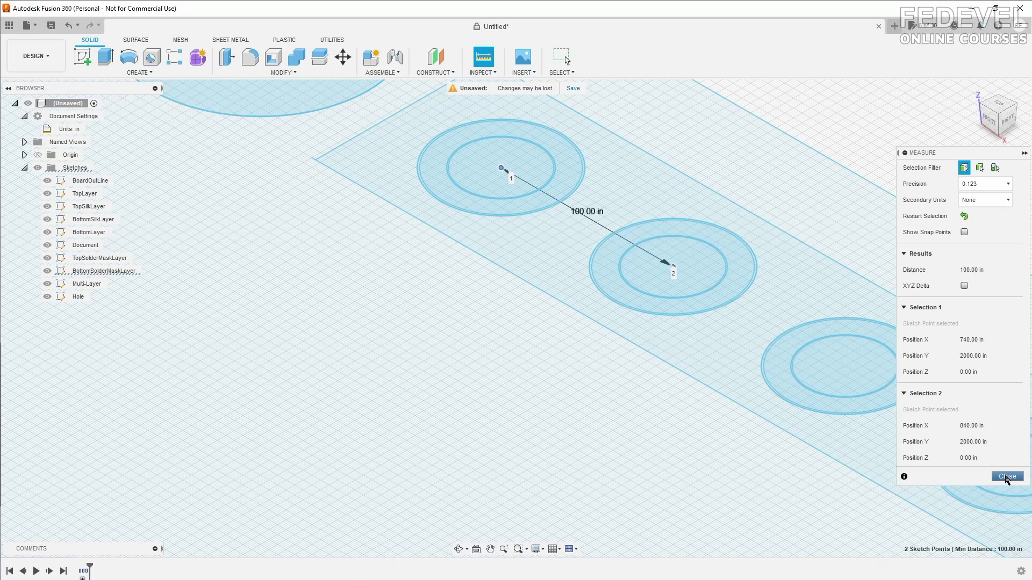
left_click(1007, 476)
left_click(973, 90)
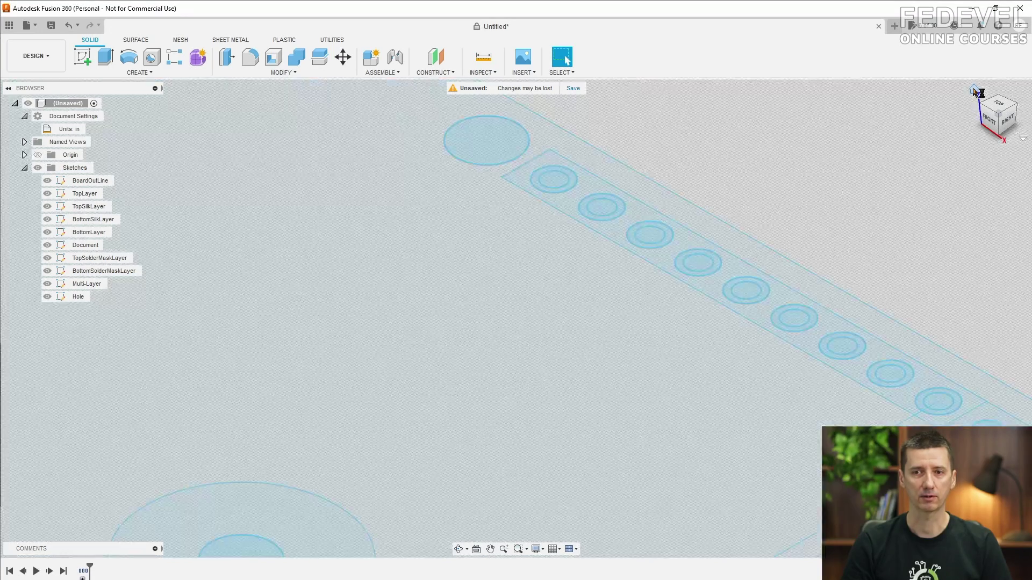
scroll(836, 161, "down", 2)
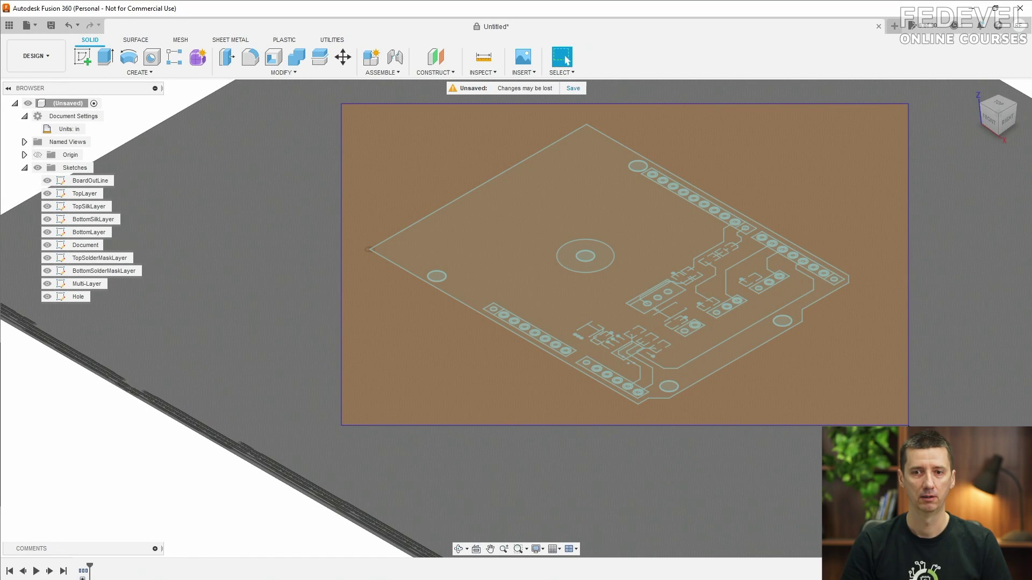
Scale all 1089 sketch entities by a factor of 0.001 about origin point O.
left_click(51, 167)
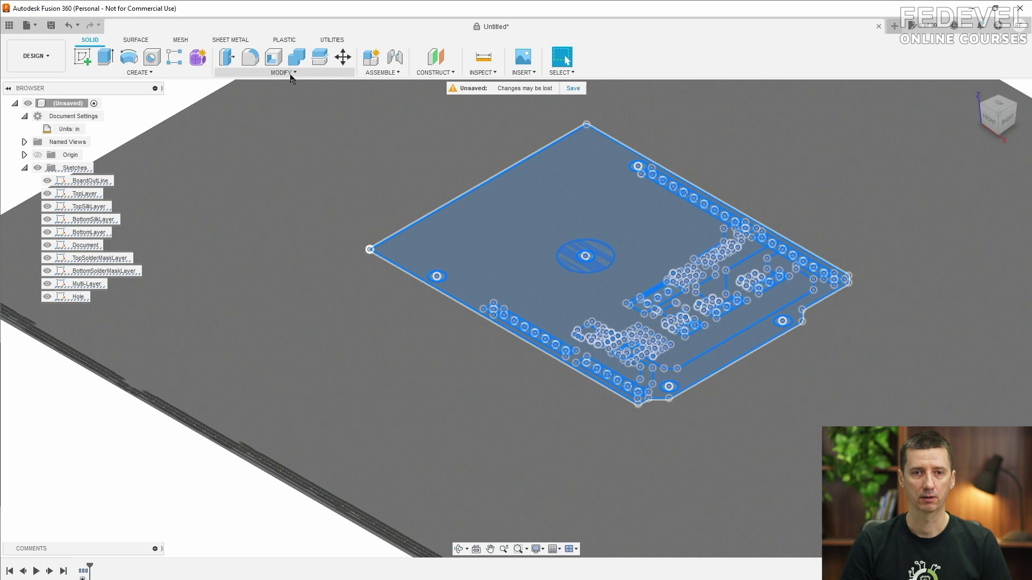
left_click(293, 74)
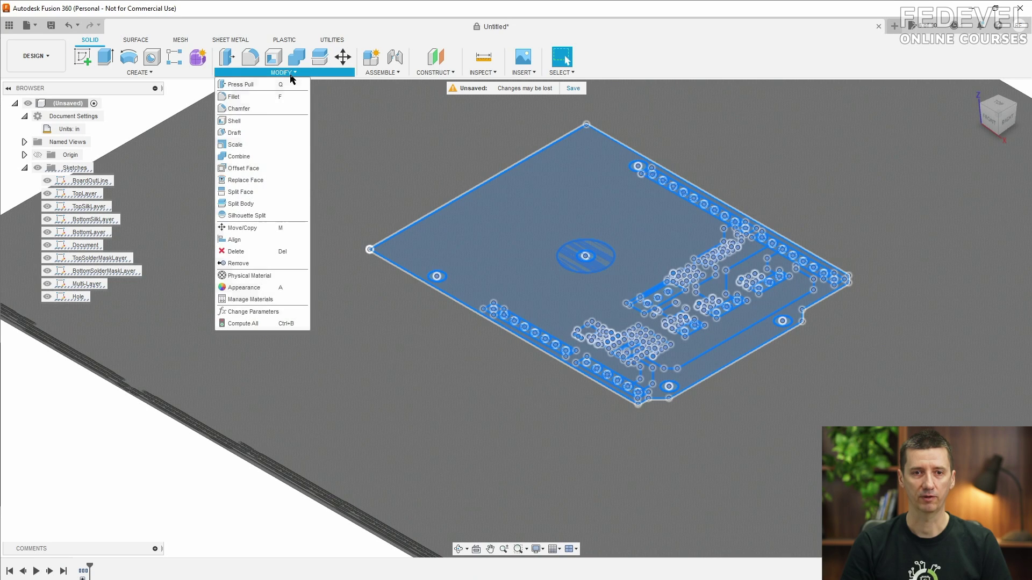
left_click(249, 144)
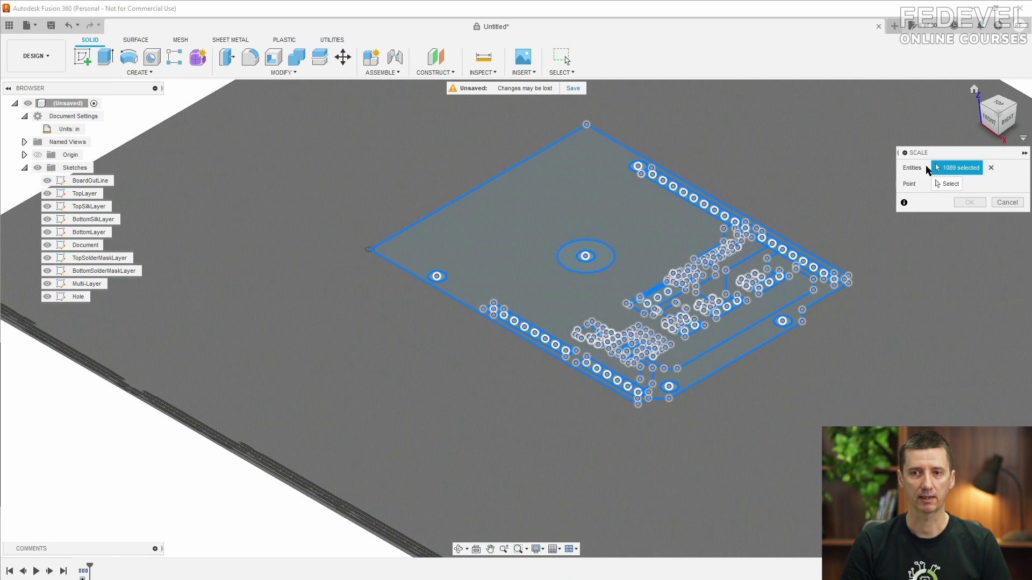
left_click(946, 185)
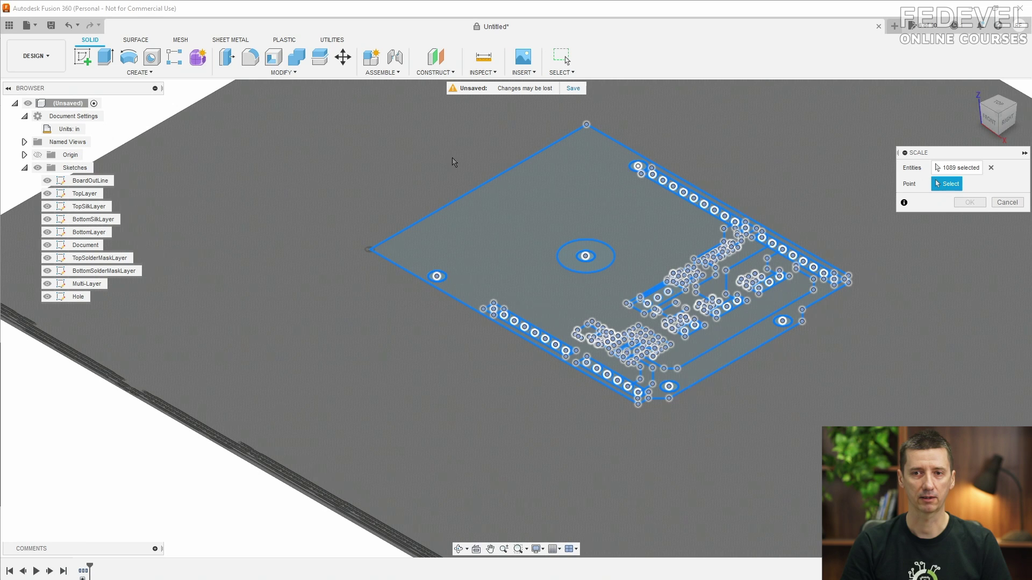
left_click(25, 154)
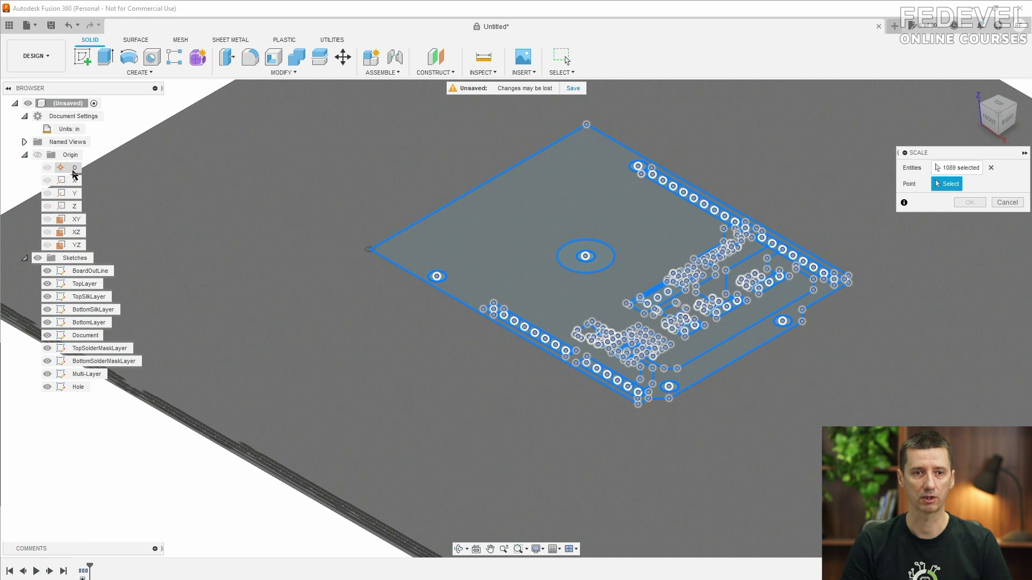
left_click(74, 170)
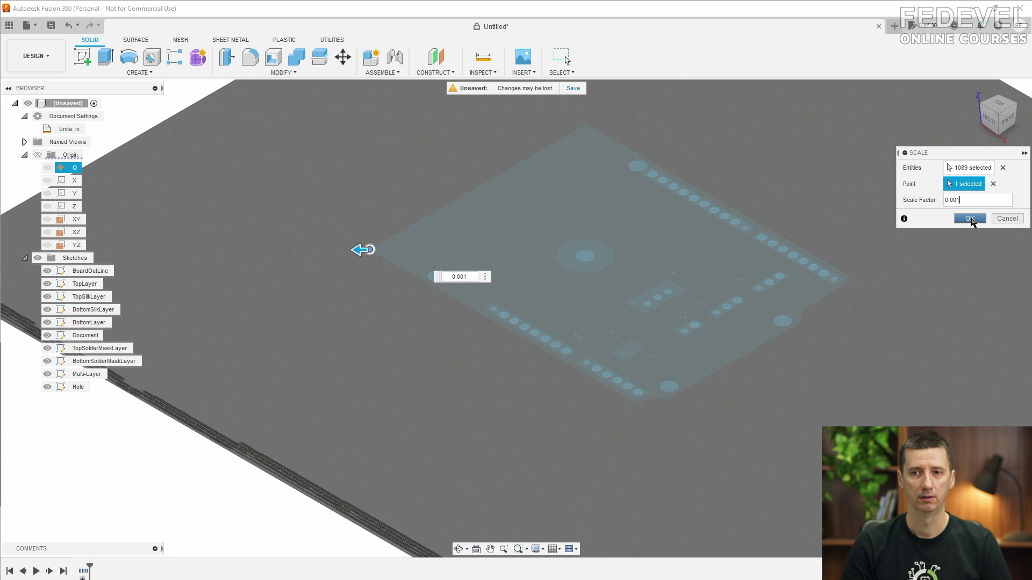
left_click(969, 219)
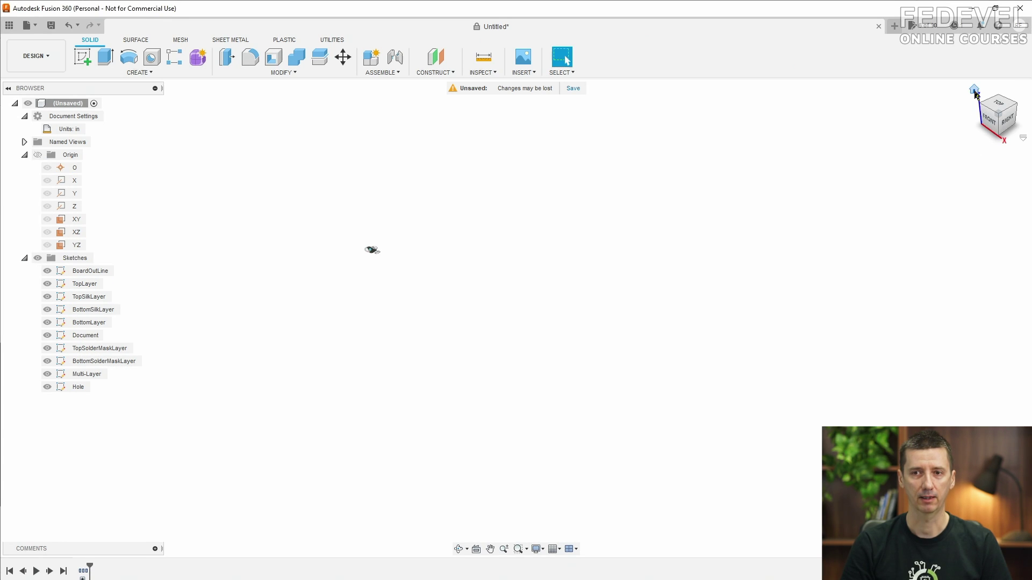
Measure two adjacent pad centres on the scaled board at 0.10 in, then close Measure and return Home.
left_click(974, 90)
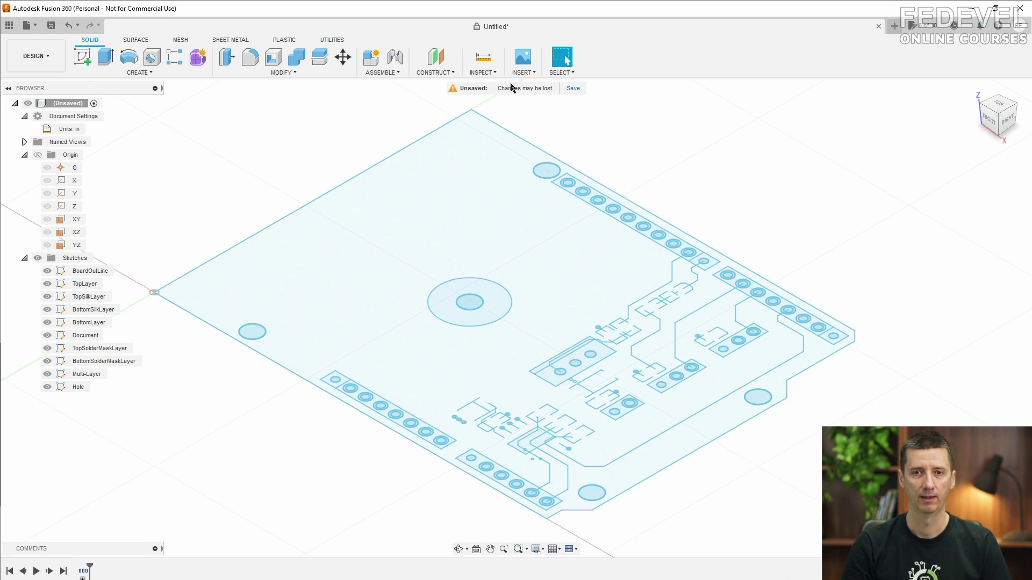
left_click(482, 72)
left_click(517, 86)
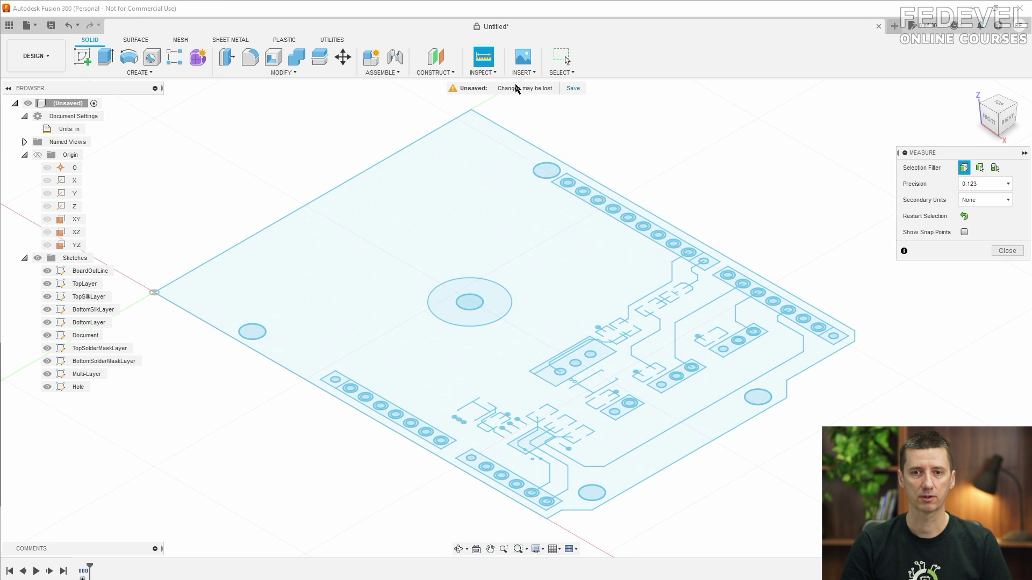
scroll(575, 185, "up", 5)
scroll(567, 187, "up", 2)
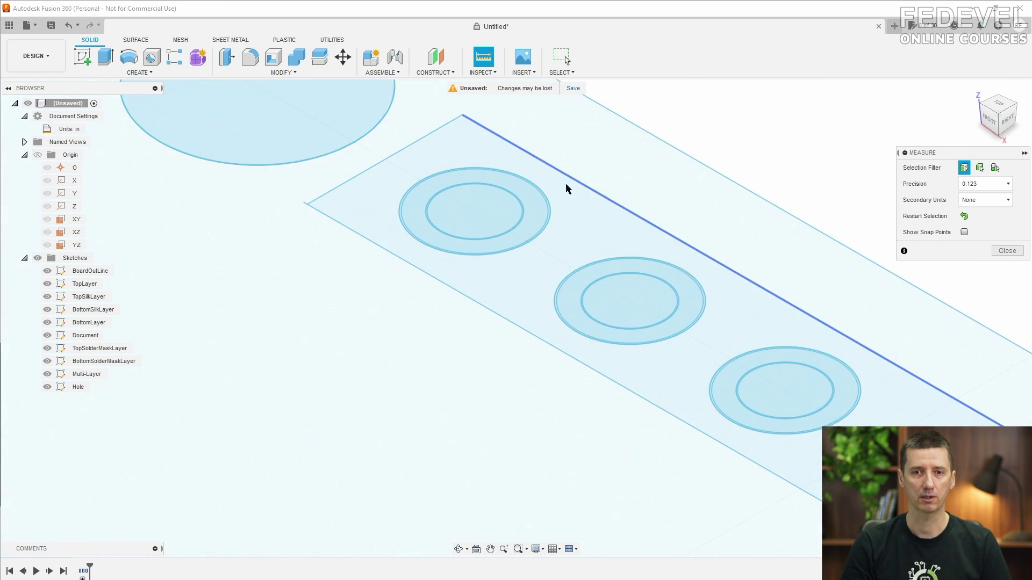
left_click(475, 211)
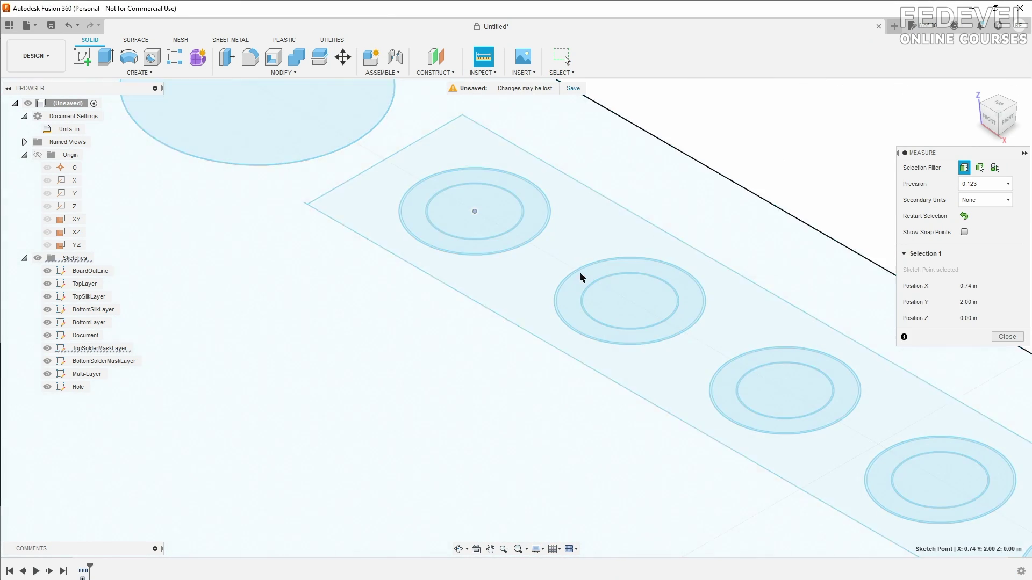
left_click(630, 301)
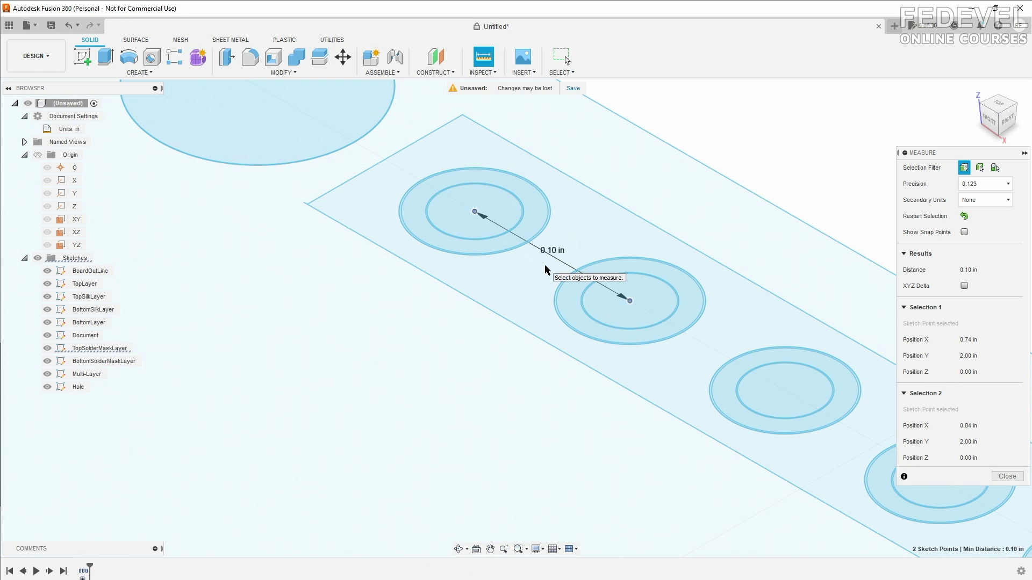
left_click(998, 475)
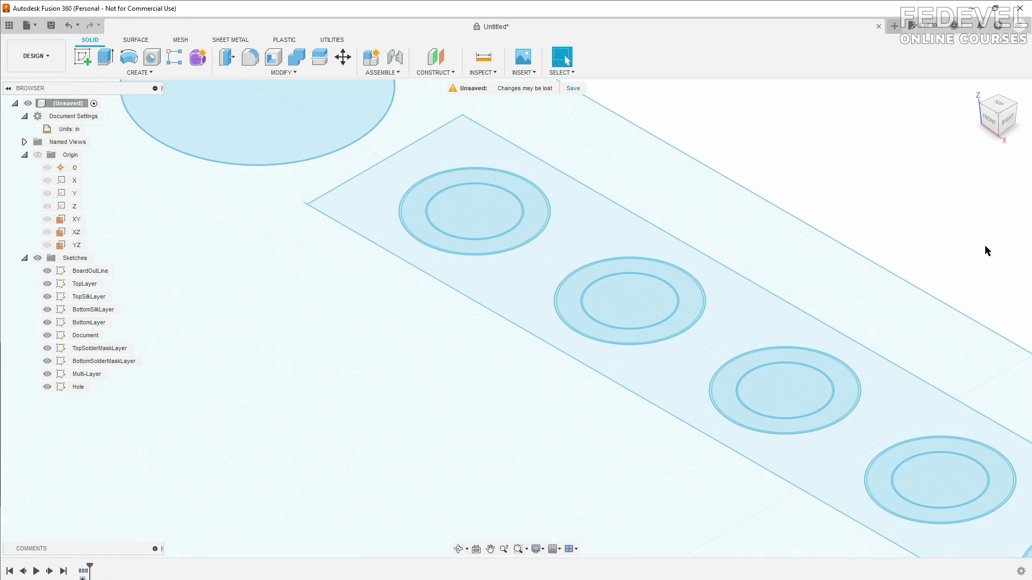
left_click(974, 90)
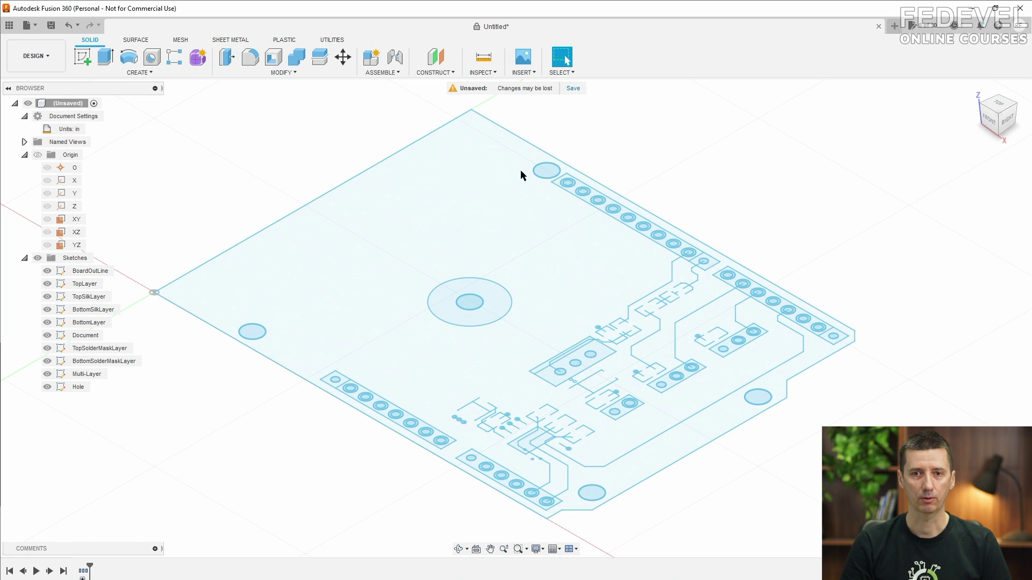
Hide every sketch except BoardOutLine and Multi-Layer, and save the design as '3D PCB Model'.
left_click(48, 287)
left_click(47, 283)
left_click(47, 297)
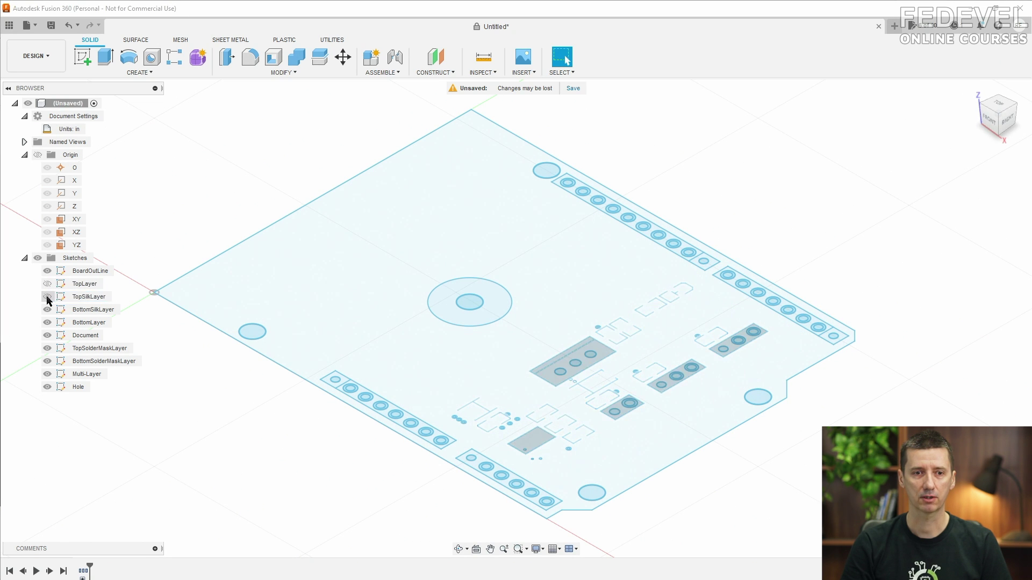
left_click(47, 309)
left_click(48, 322)
left_click(47, 335)
left_click(47, 348)
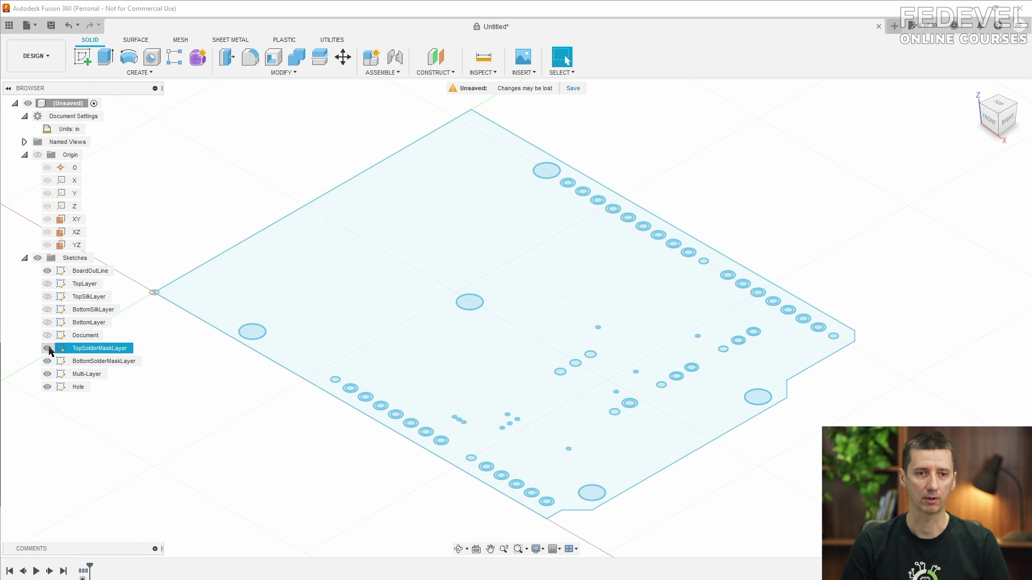
left_click(48, 361)
left_click(48, 387)
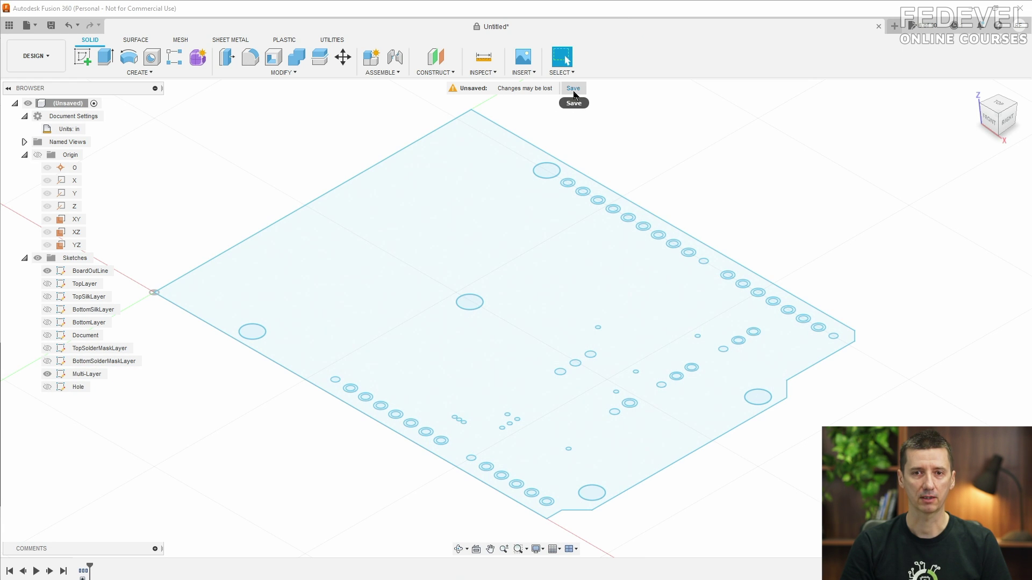
left_click(573, 89)
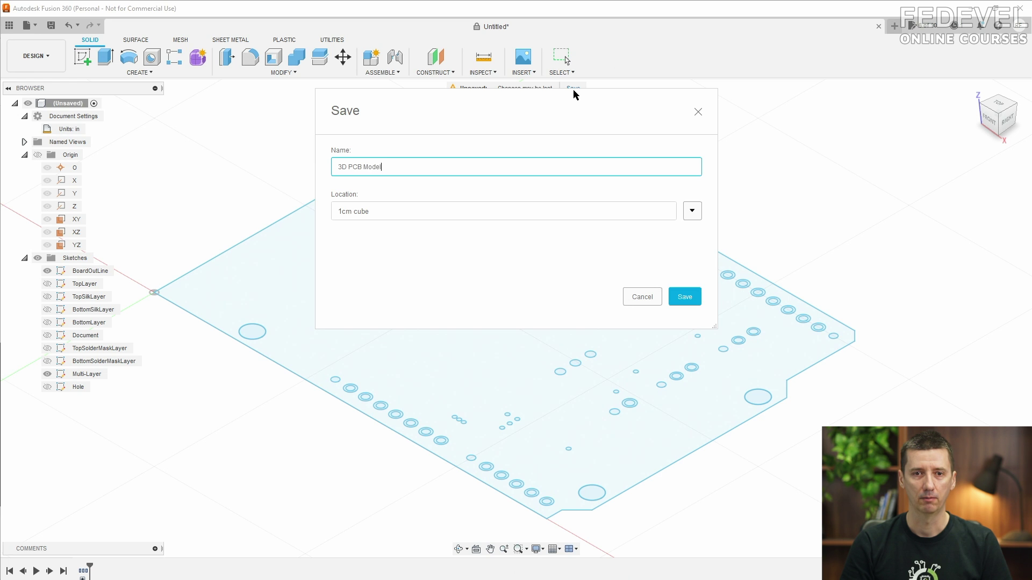
left_click(685, 297)
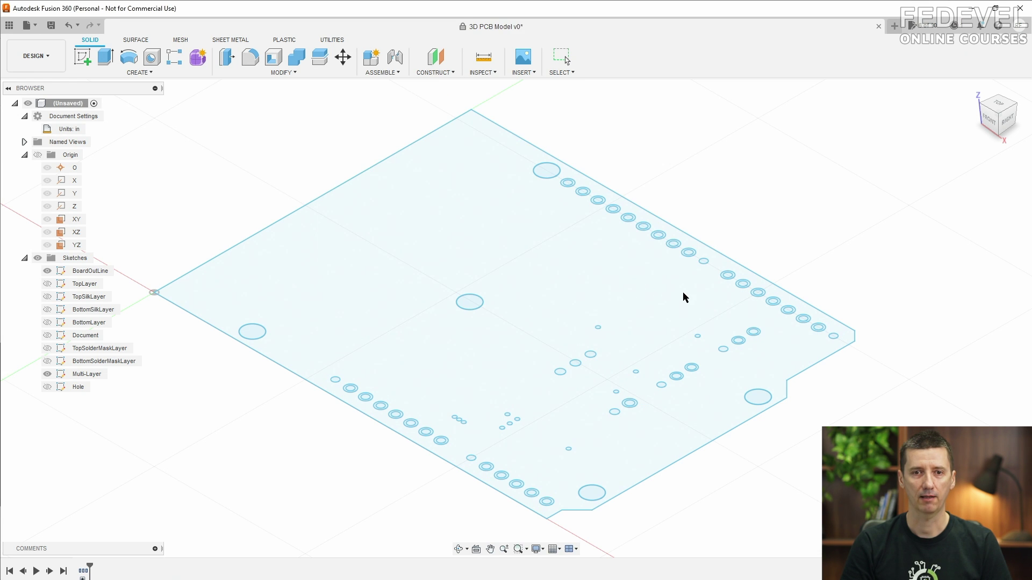
Create a new component named PCB under the root component.
right_click(86, 104)
left_click(122, 111)
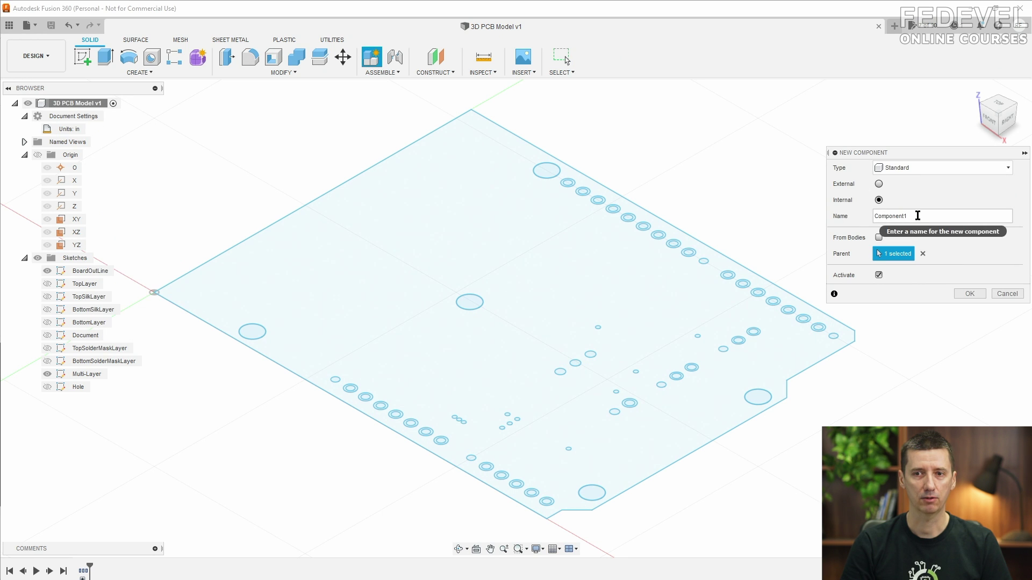
left_click(914, 215)
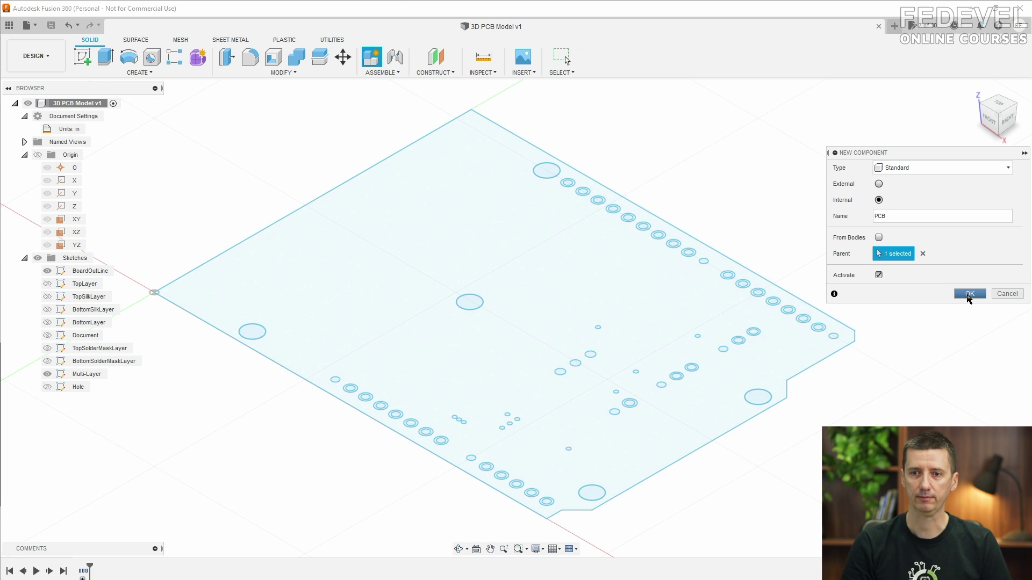
left_click(970, 294)
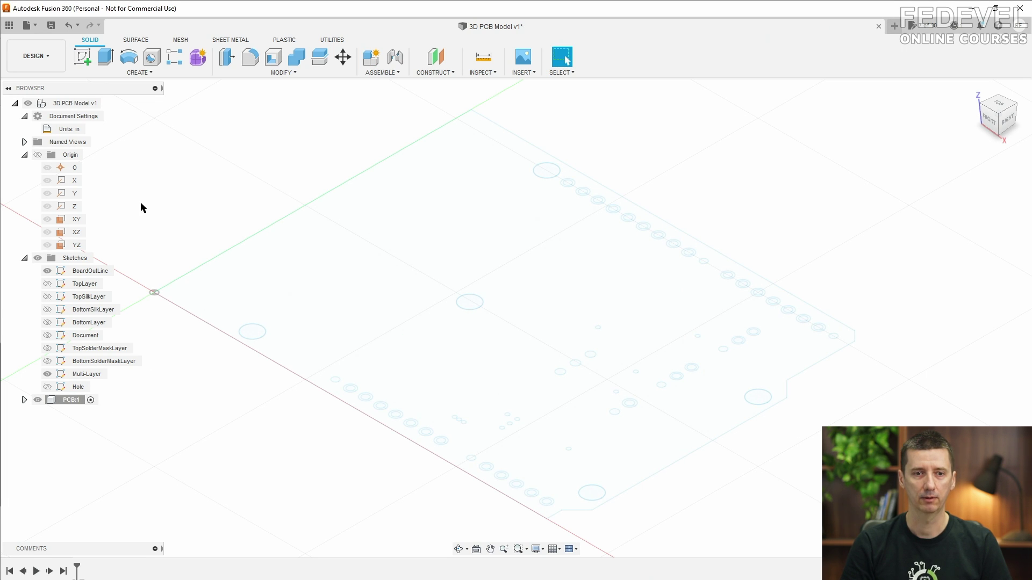
Add an empty Sketch1 on the XY plane inside PCB:1 and finish the sketch.
left_click(83, 56)
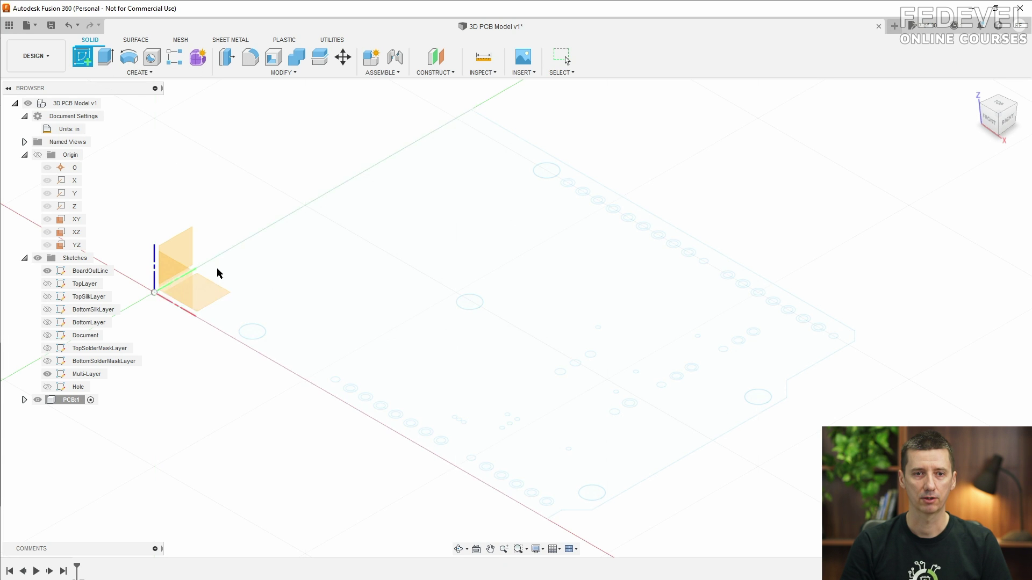
left_click(215, 294)
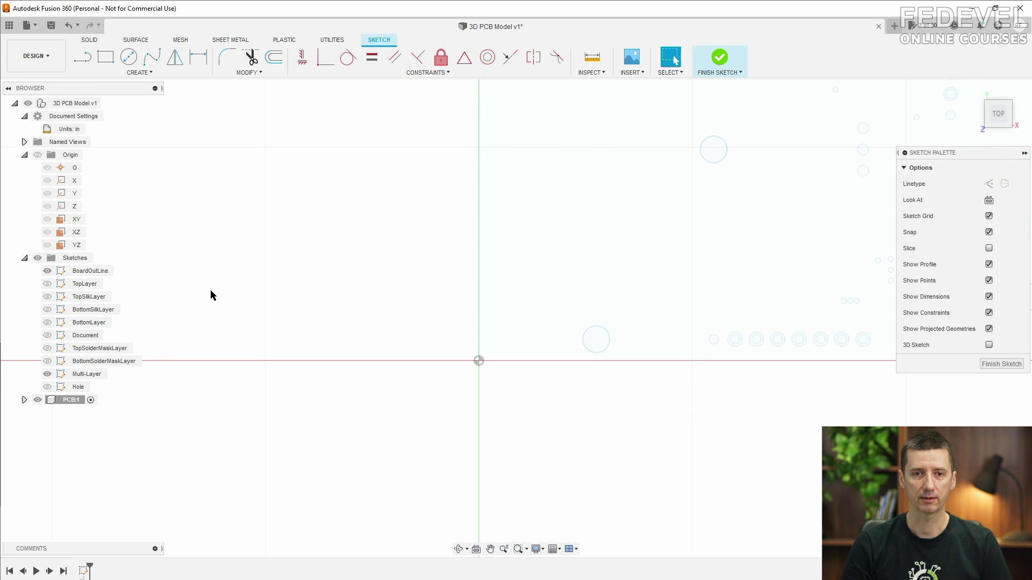
left_click(24, 401)
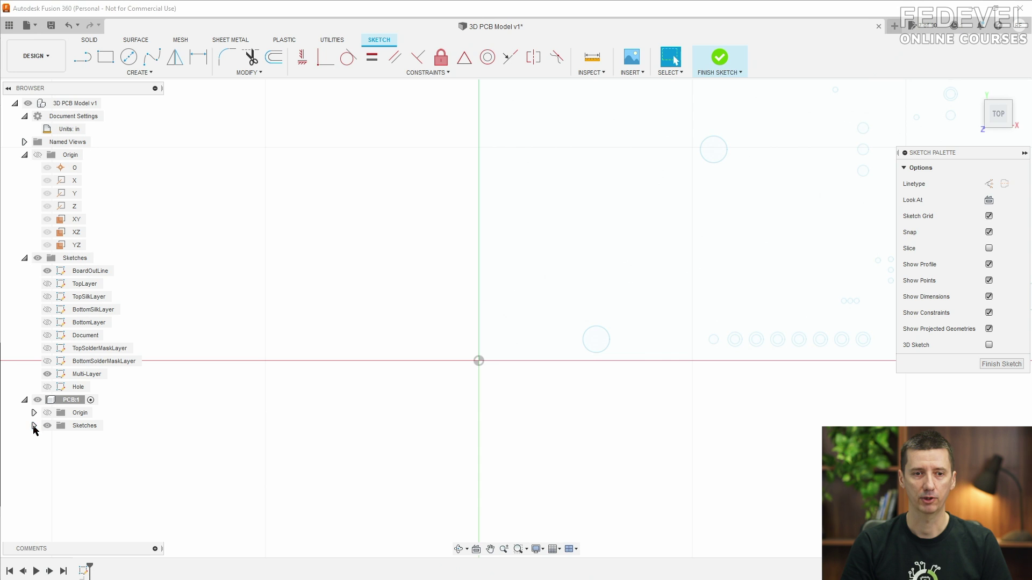
left_click(34, 426)
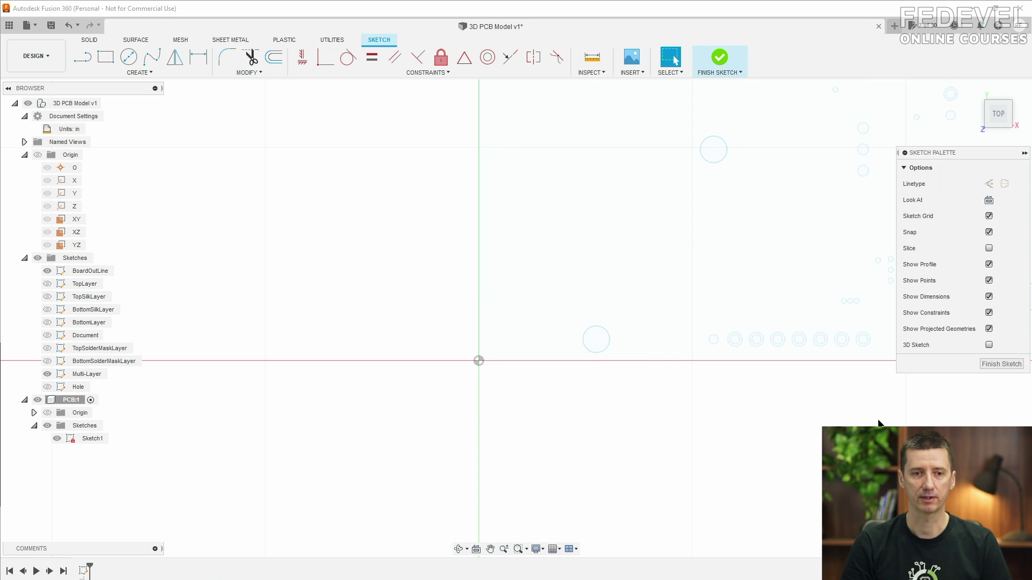
left_click(1001, 364)
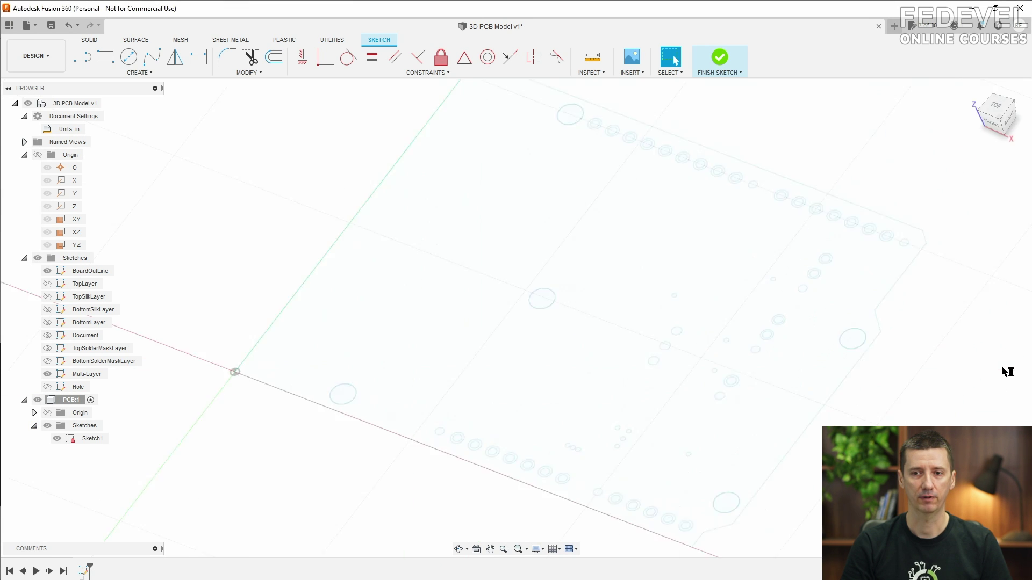
With the top-level design active and BoardOutLine hidden, copy all pad and hole circles.
left_click(106, 103)
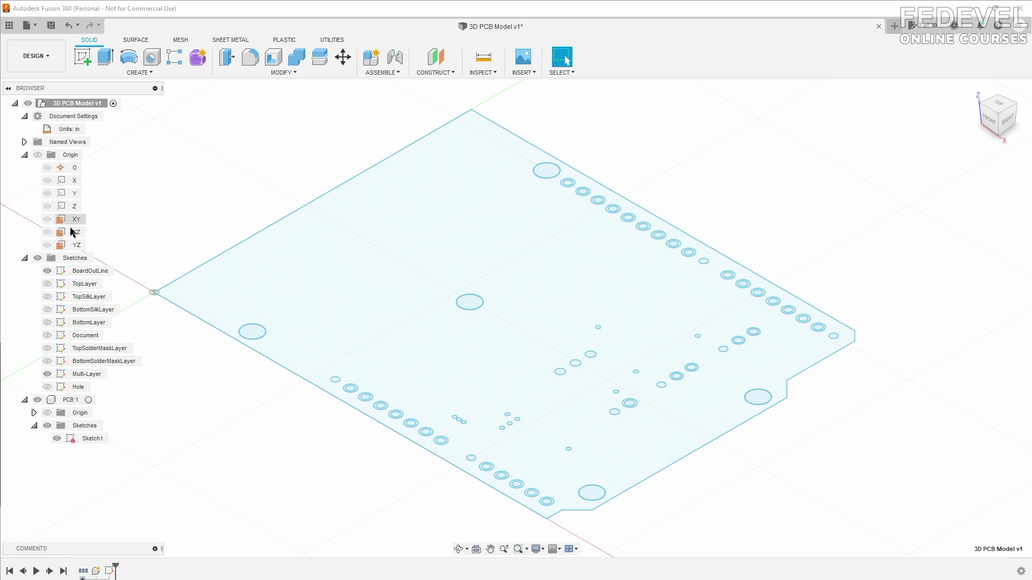
left_click(48, 272)
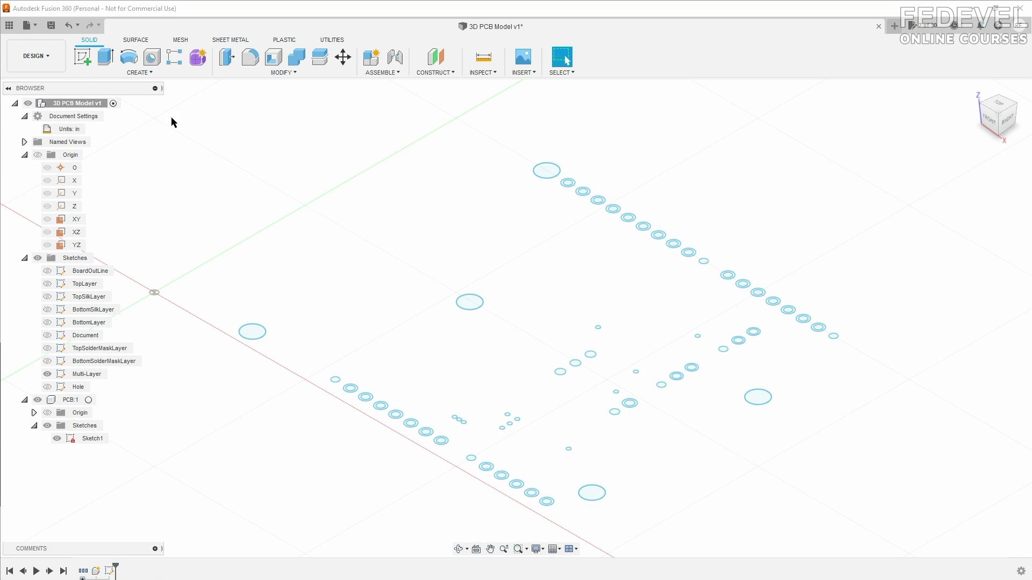
left_click_drag(183, 143, 889, 538)
right_click(768, 398)
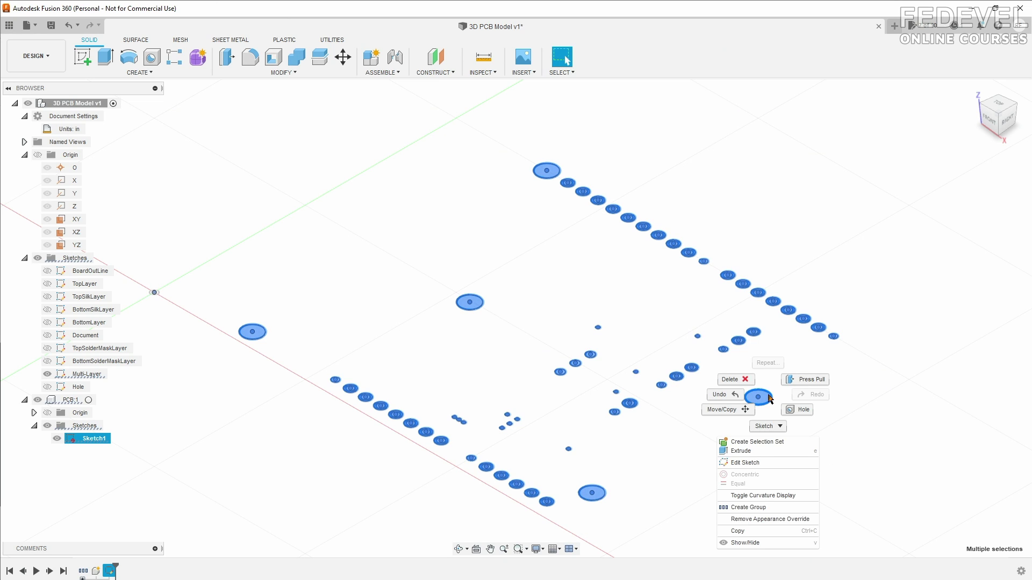
left_click(782, 532)
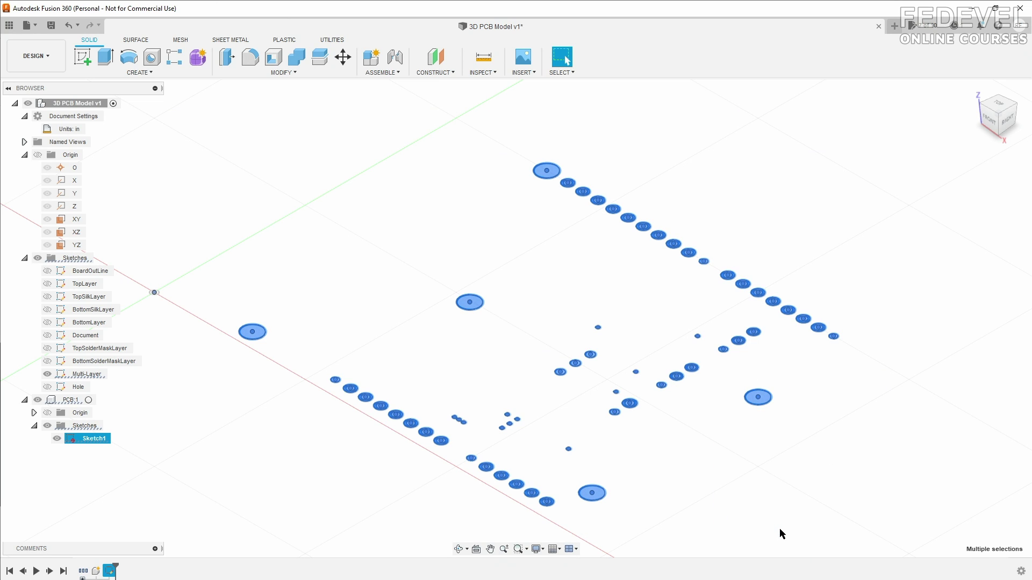
Paste the copied circles into Sketch1 of the PCB:1 component.
left_click(88, 401)
right_click(90, 438)
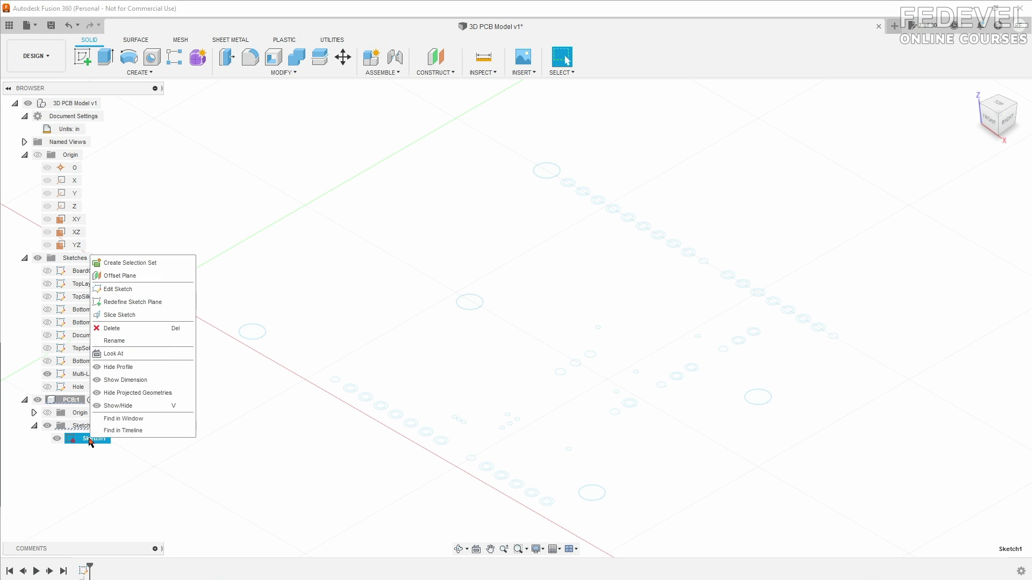
left_click(143, 289)
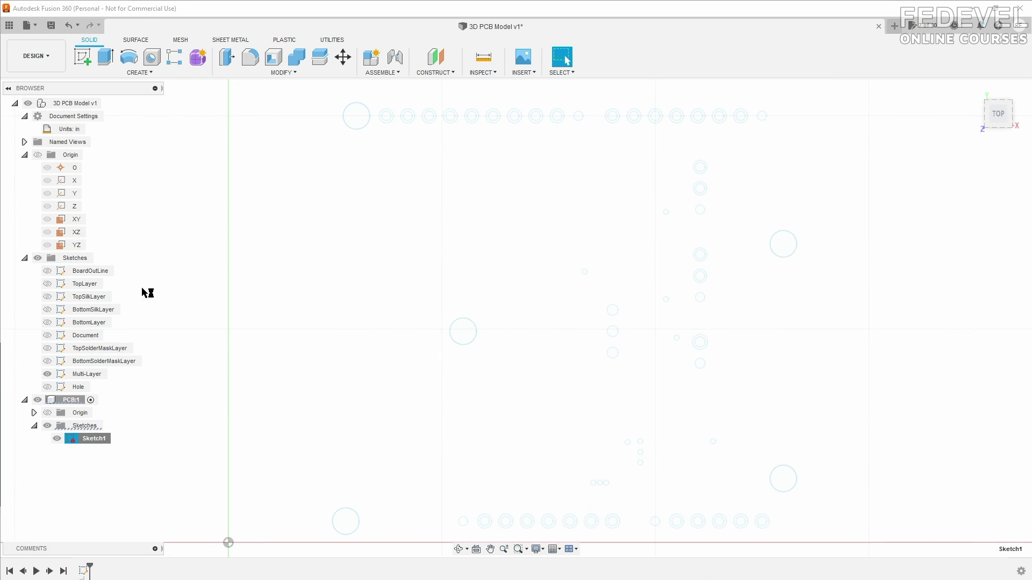
right_click(174, 242)
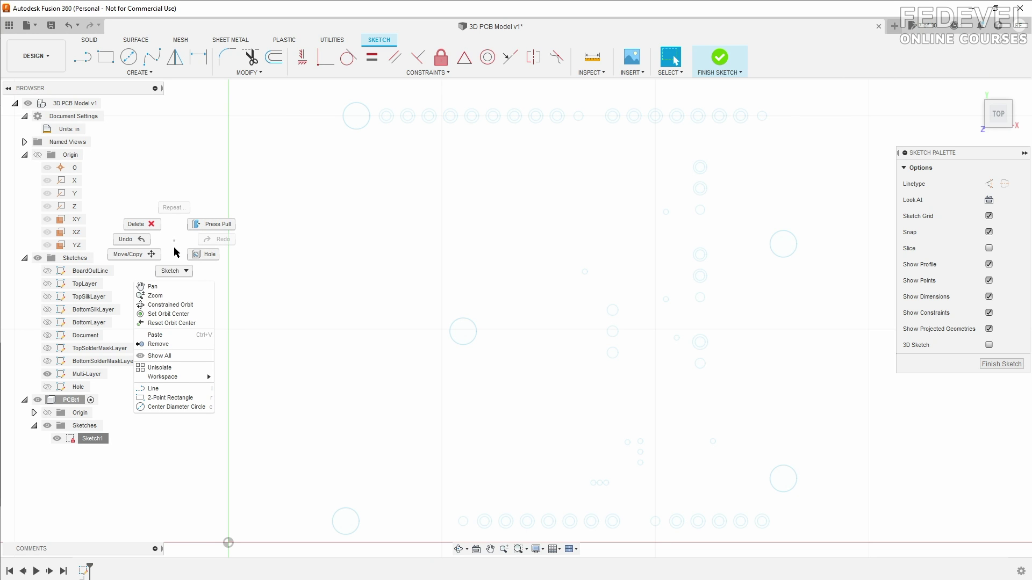
left_click(183, 335)
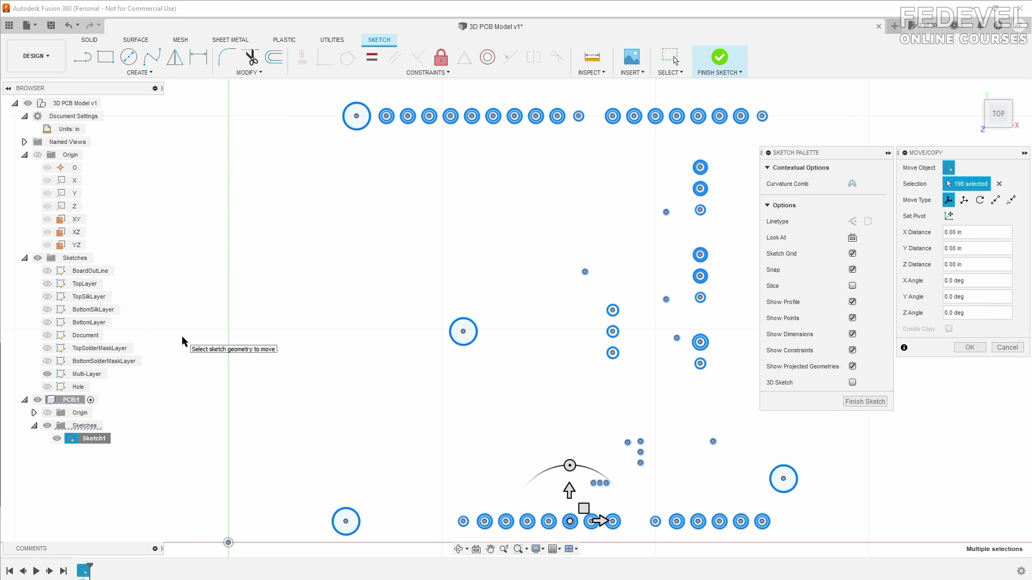
left_click(967, 349)
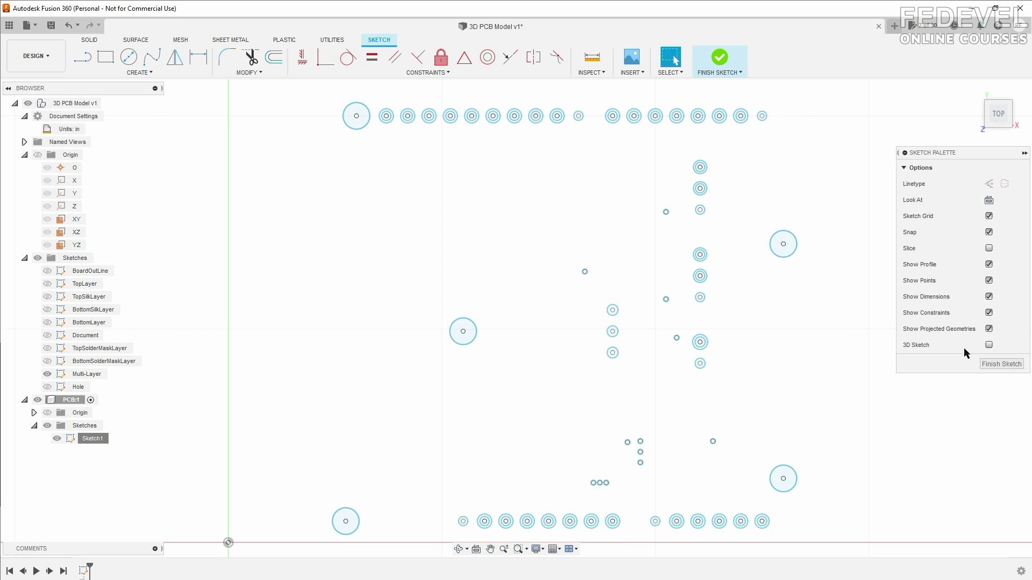
Hide Multi-Layer, then lasso-select the small via circles in Sketch1 and delete them.
left_click(37, 258)
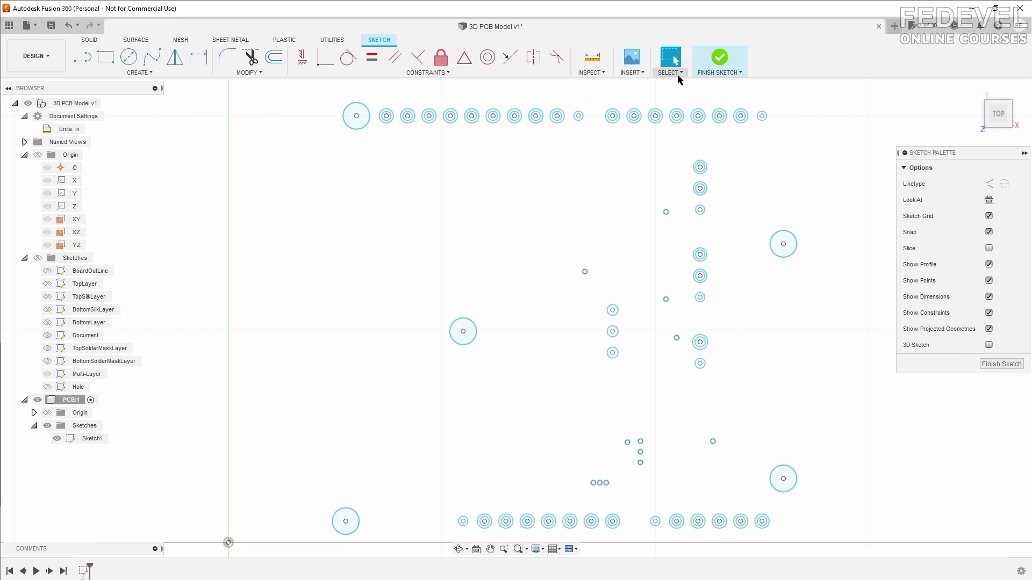
left_click(670, 69)
left_click(682, 109)
left_click_drag(624, 218, 565, 205)
left_click(496, 412)
mouse_move(576, 496)
left_mouse_down()
mouse_move(681, 493)
mouse_move(737, 430)
mouse_move(680, 386)
mouse_move(685, 317)
mouse_move(656, 193)
mouse_move(549, 273)
mouse_move(625, 295)
mouse_move(640, 389)
mouse_move(543, 459)
mouse_move(575, 496)
left_mouse_up()
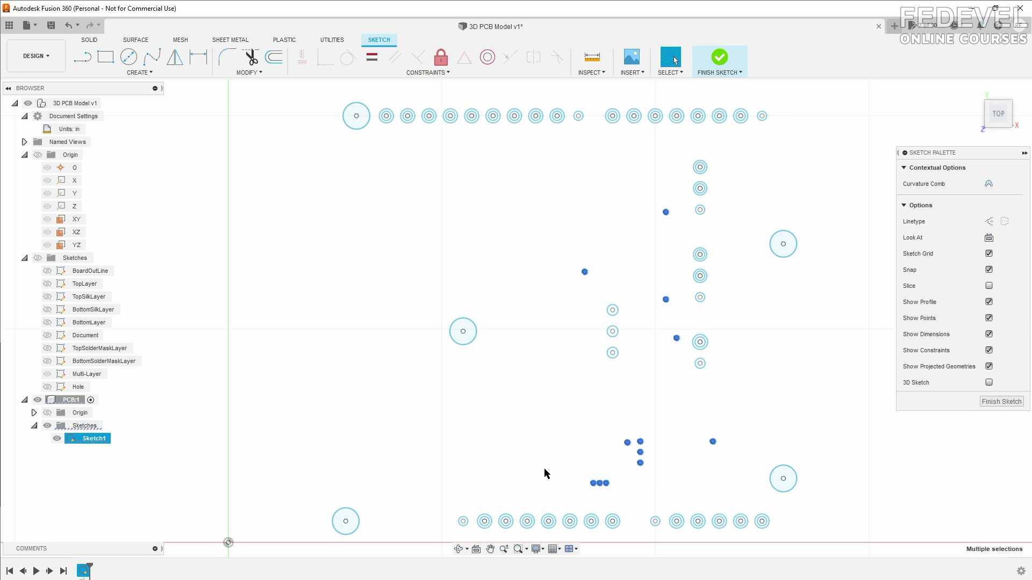
right_click(584, 275)
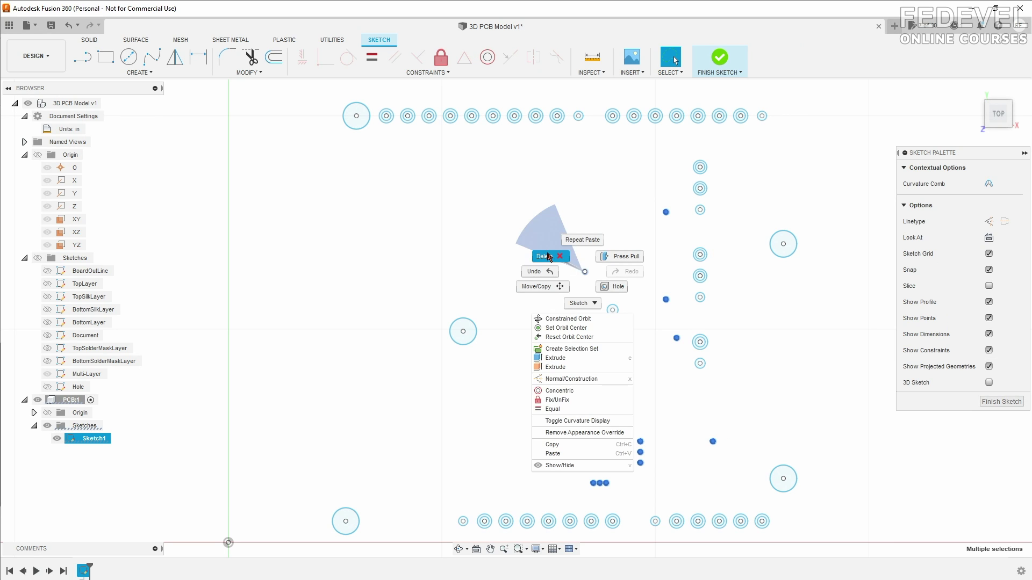
left_click(547, 257)
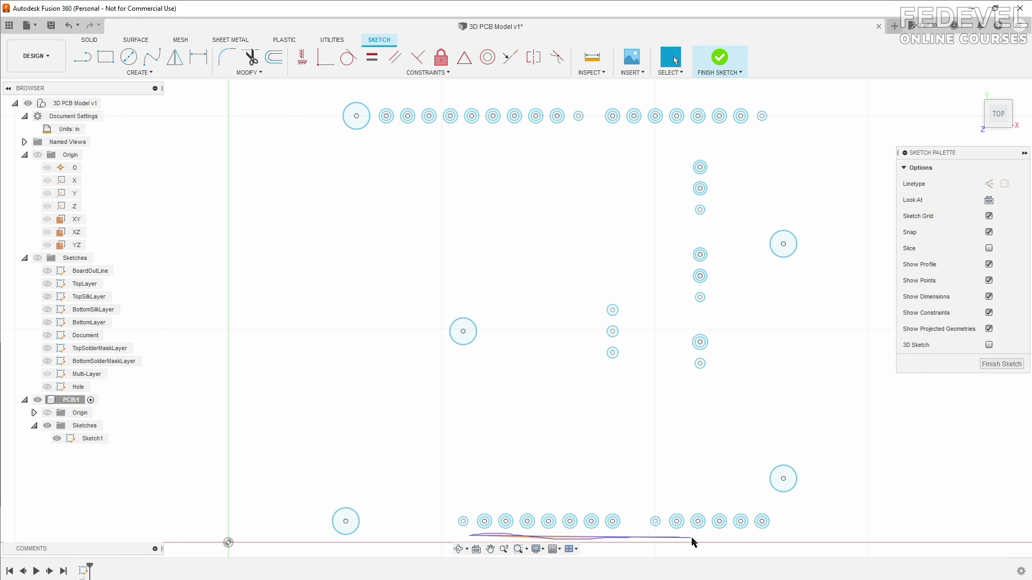
Apply an Equal constraint to the lasso-selected pad circles, then finish Sketch1.
mouse_move(693, 542)
left_mouse_down()
mouse_move(786, 533)
mouse_move(780, 508)
mouse_move(729, 471)
mouse_move(734, 191)
mouse_move(780, 146)
mouse_move(788, 112)
mouse_move(754, 92)
mouse_move(379, 97)
mouse_move(379, 150)
mouse_move(449, 196)
mouse_move(531, 295)
mouse_move(536, 420)
mouse_move(433, 464)
mouse_move(416, 512)
mouse_move(442, 537)
left_mouse_up()
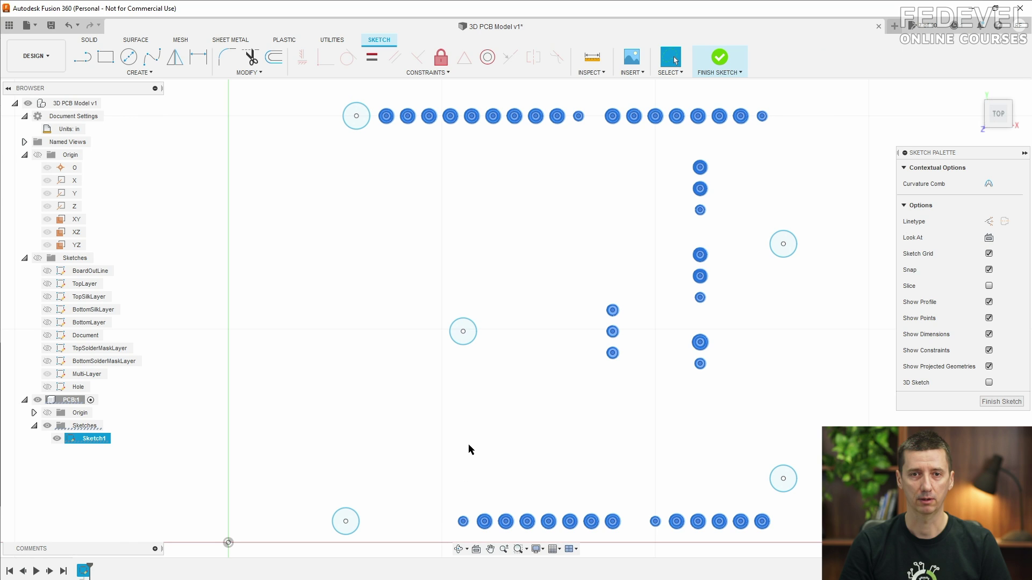
left_click(425, 74)
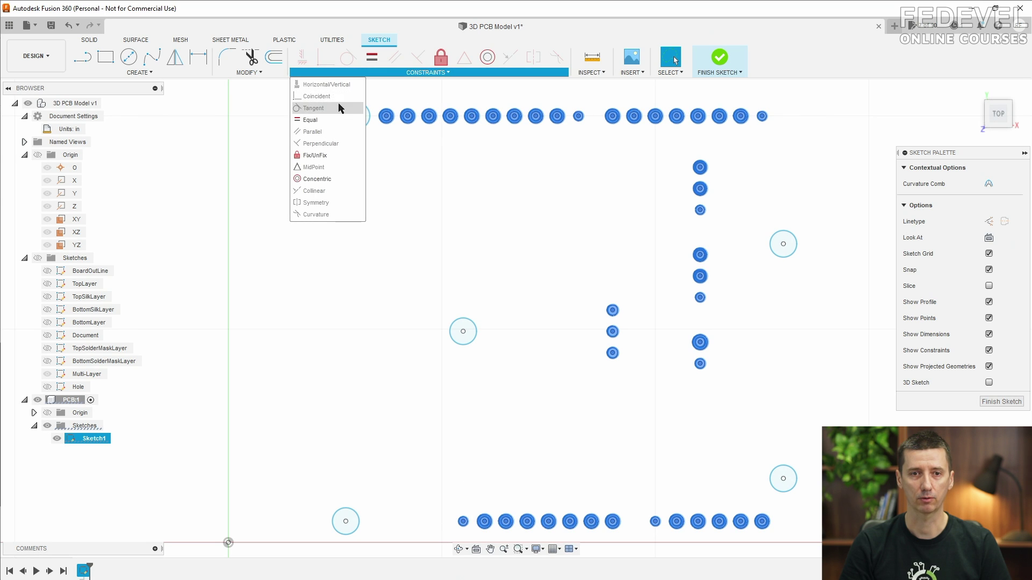
left_click(329, 120)
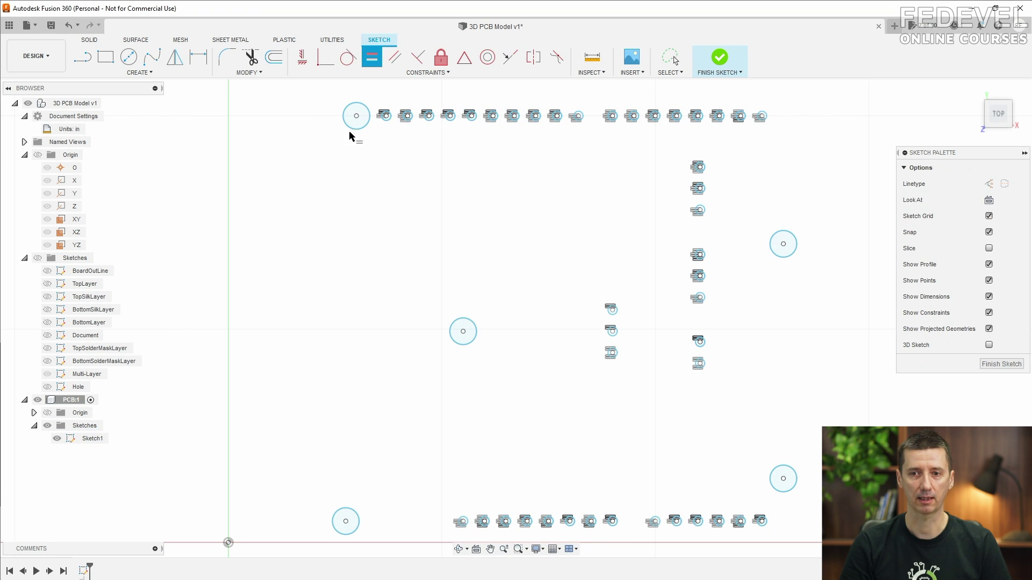
left_click(993, 365)
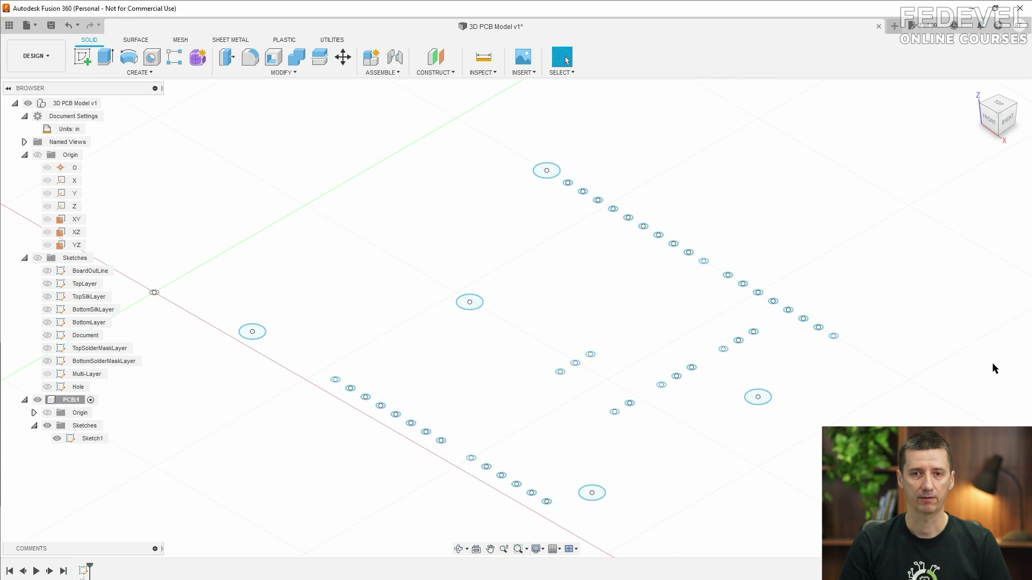
Return to the home view, activate the top-level design, and show only the BoardOutLine sketch.
left_click(974, 90)
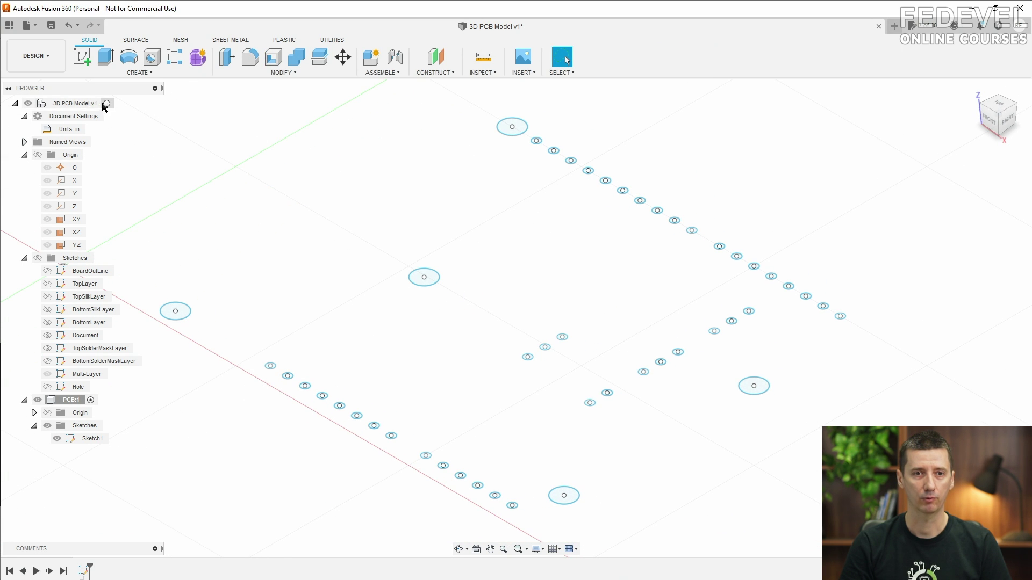
left_click(111, 104)
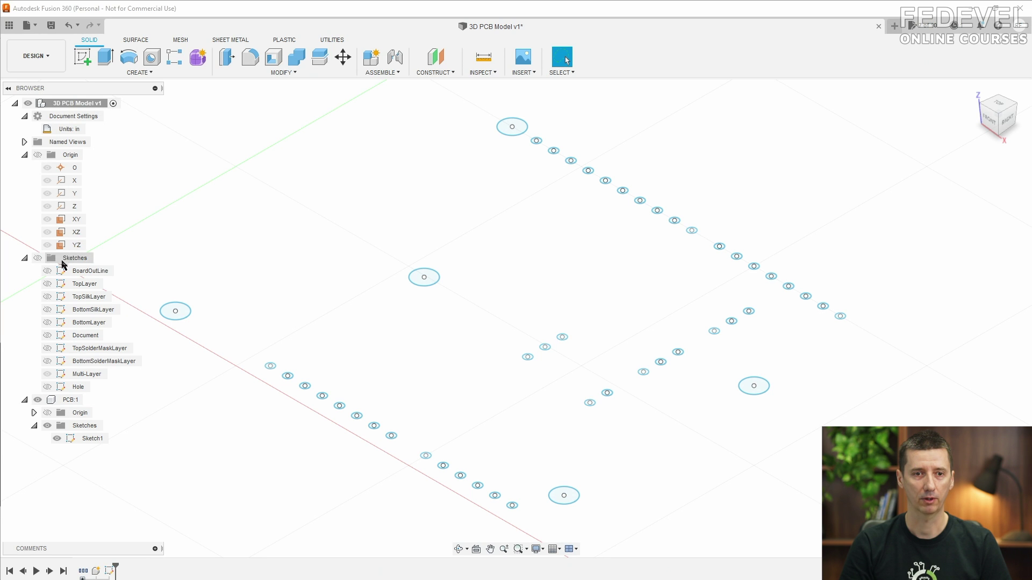
left_click(38, 258)
left_click(48, 374)
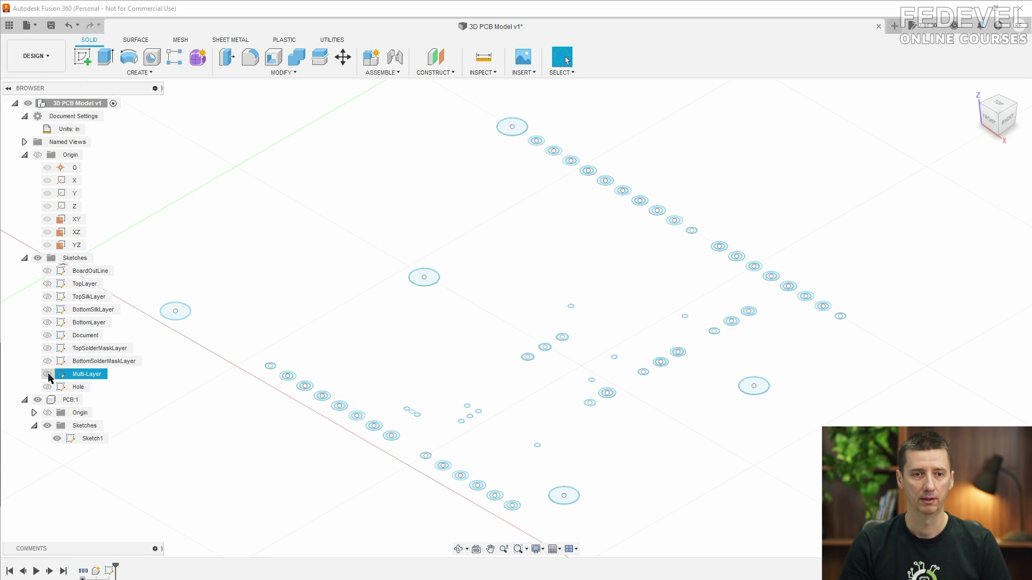
left_click(48, 375)
left_click(38, 399)
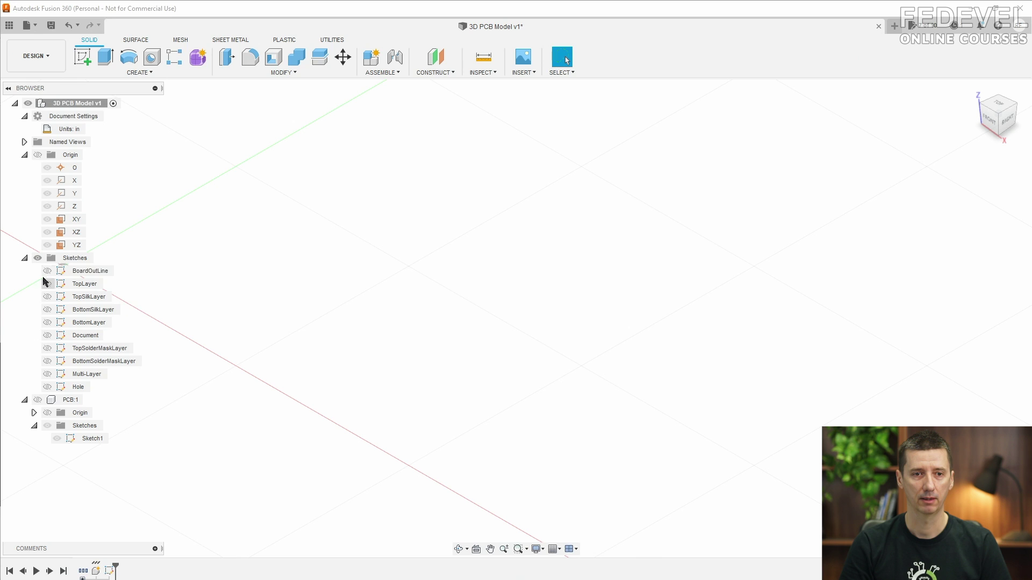
left_click(47, 271)
scroll(514, 342, "down", 3)
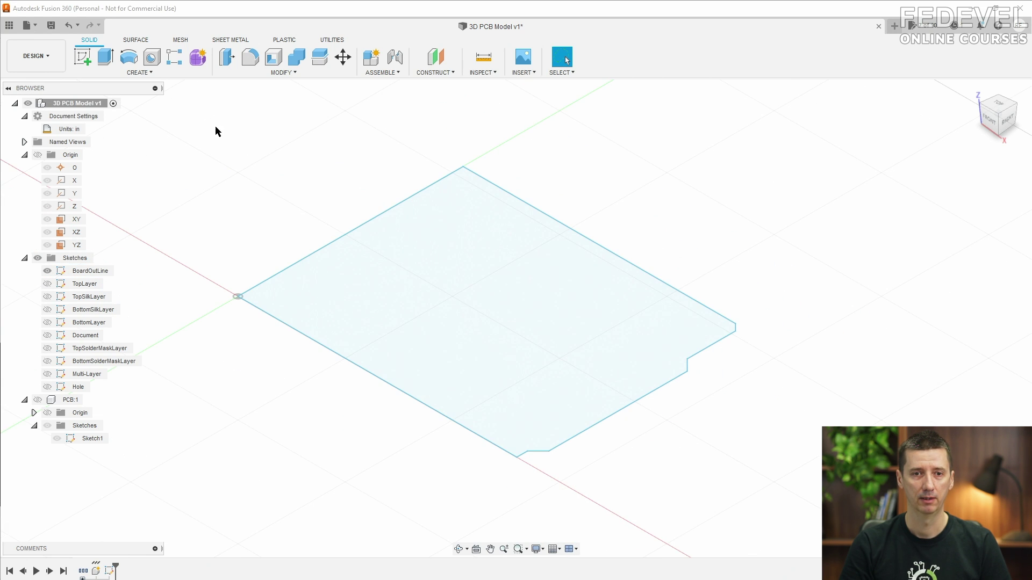
mouse_move(198, 115)
left_mouse_down()
mouse_move(256, 225)
mouse_move(523, 426)
mouse_move(319, 359)
mouse_move(210, 269)
left_mouse_up()
Window-select and copy the whole board outline, then activate the PCB:1 component.
left_click(553, 73)
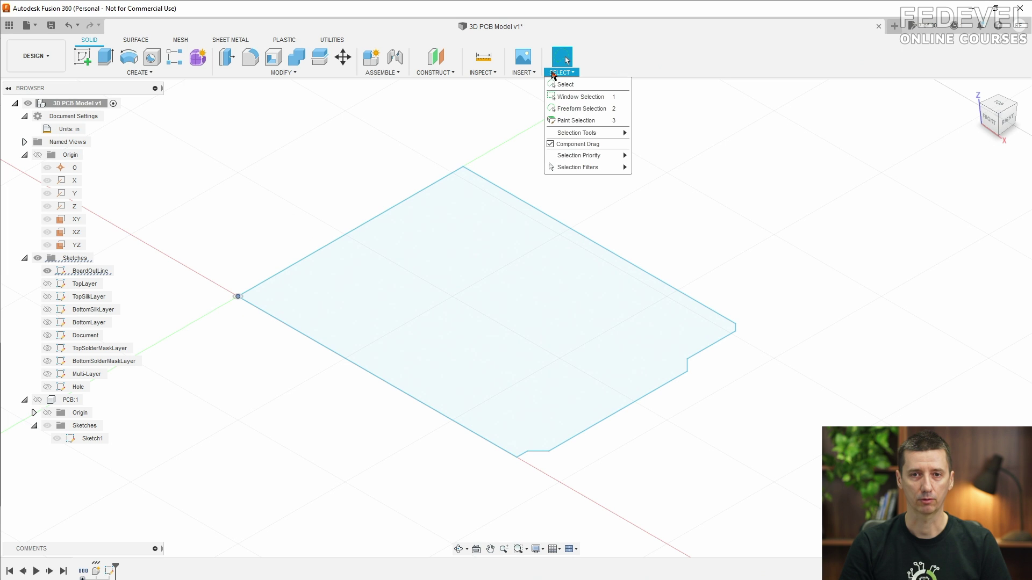
left_click(565, 98)
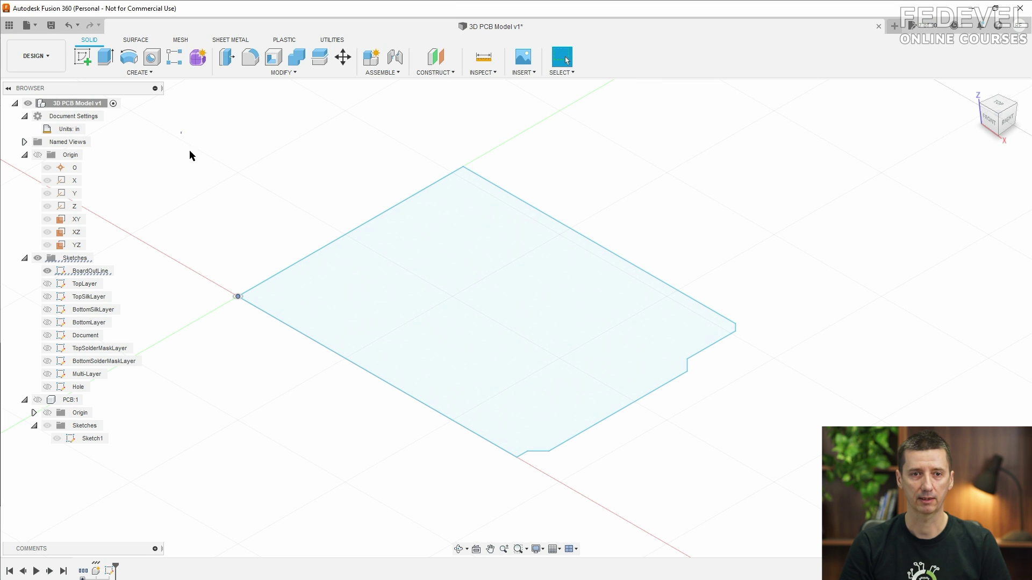
mouse_move(180, 131)
left_mouse_down()
mouse_move(668, 483)
mouse_move(794, 493)
left_mouse_up()
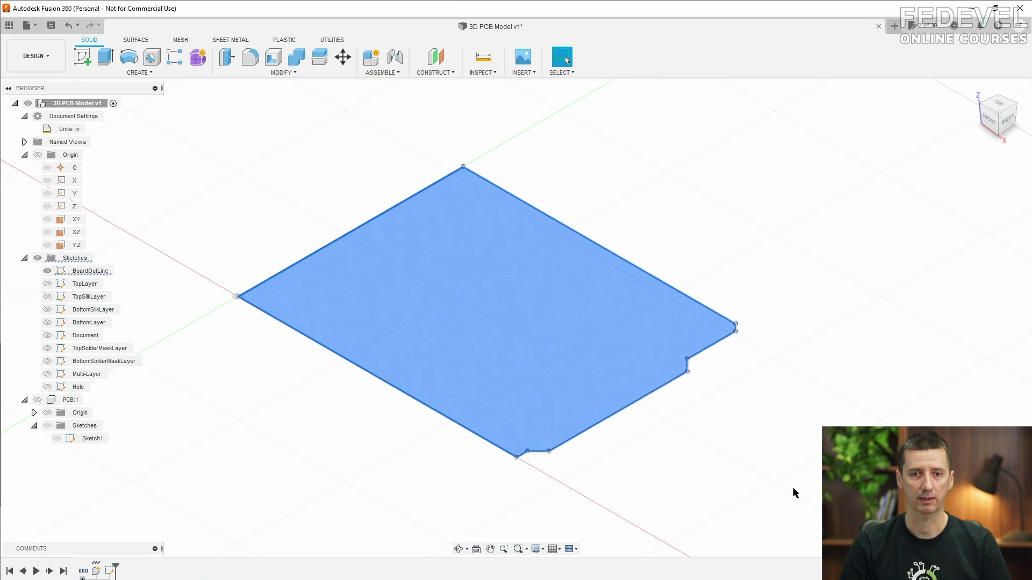
right_click(469, 262)
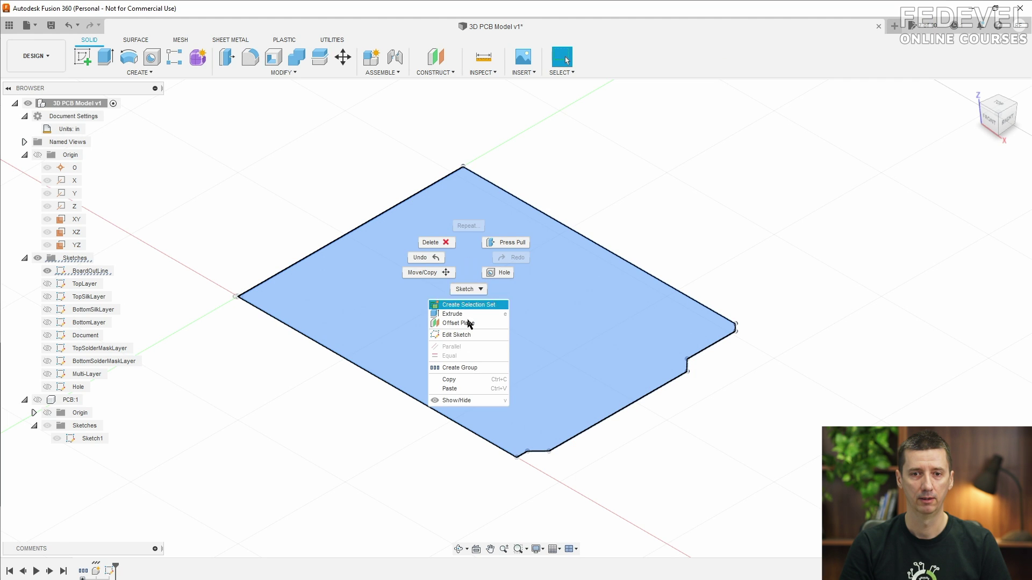
left_click(468, 380)
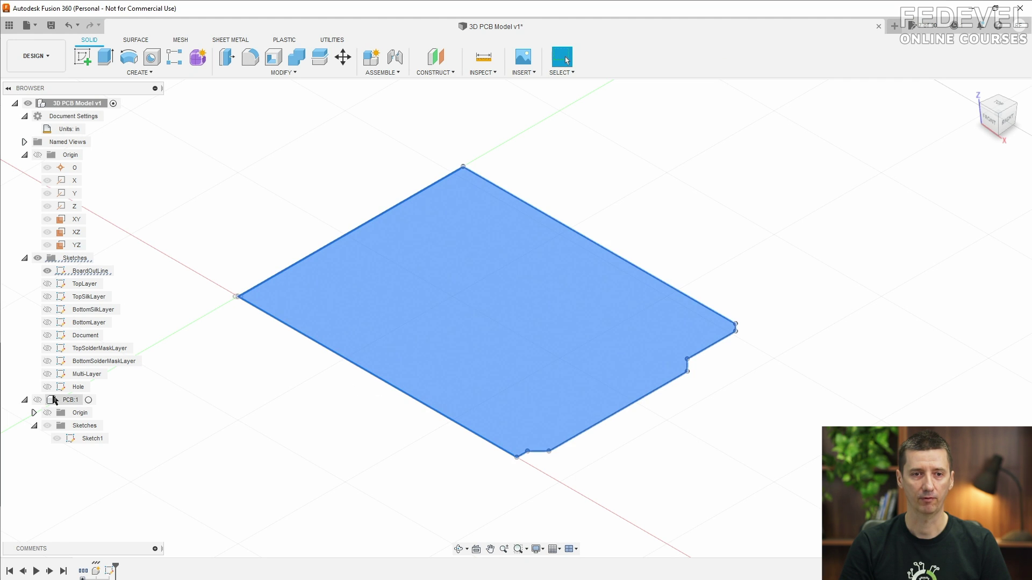
double_click(70, 400)
Show PCB:1, edit Sketch1, and paste the board outline in place around the hole circles.
left_click(38, 400)
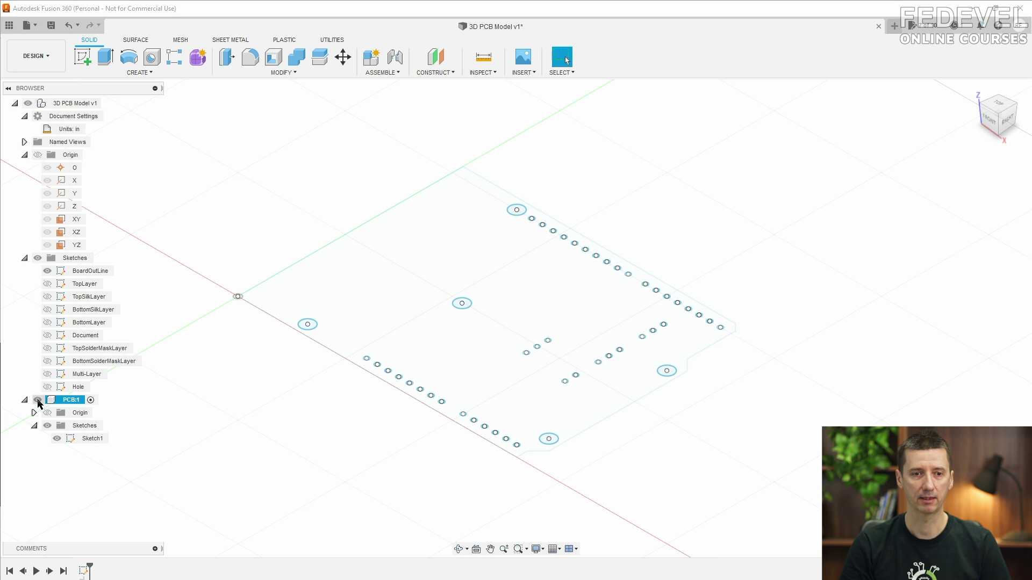
right_click(99, 440)
left_click(138, 276)
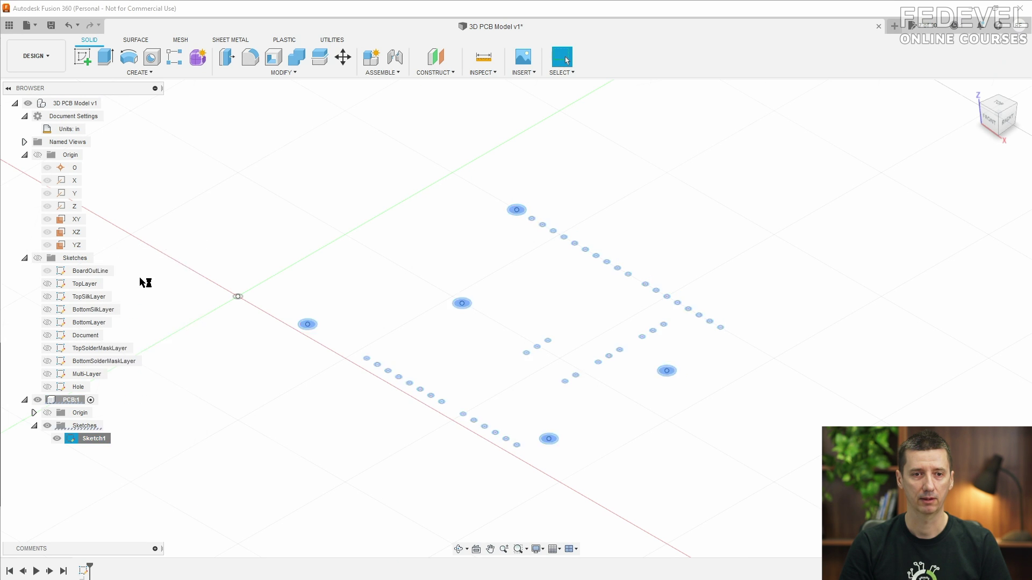
right_click(185, 268)
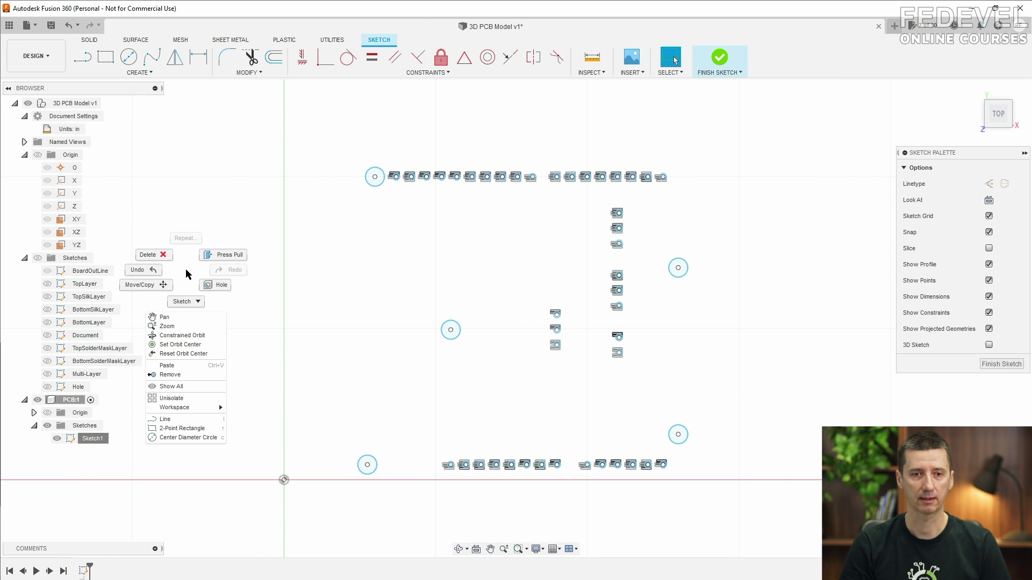
left_click(187, 369)
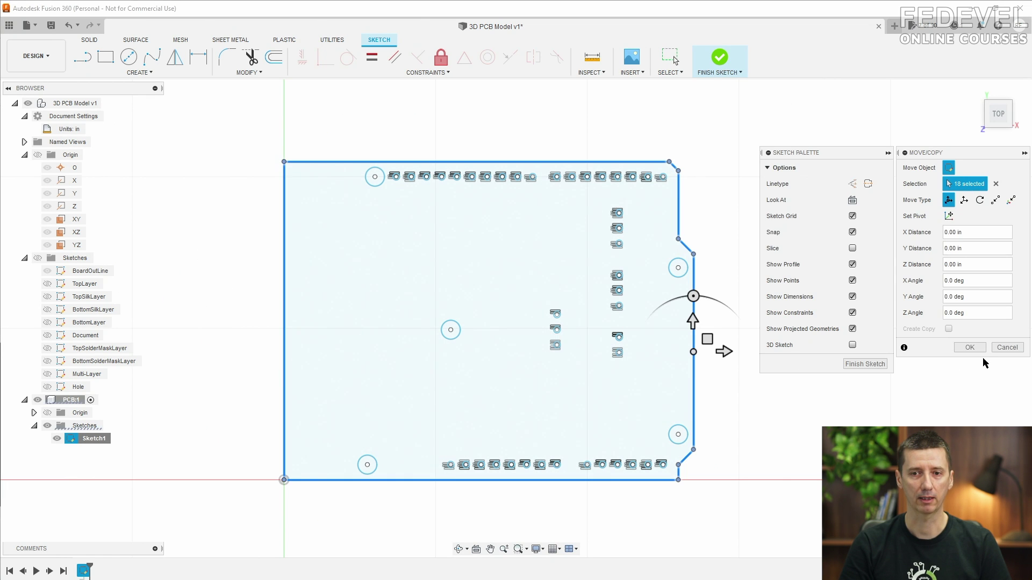
left_click(974, 348)
Finish the sketch and save the design as version 2.
left_click(990, 363)
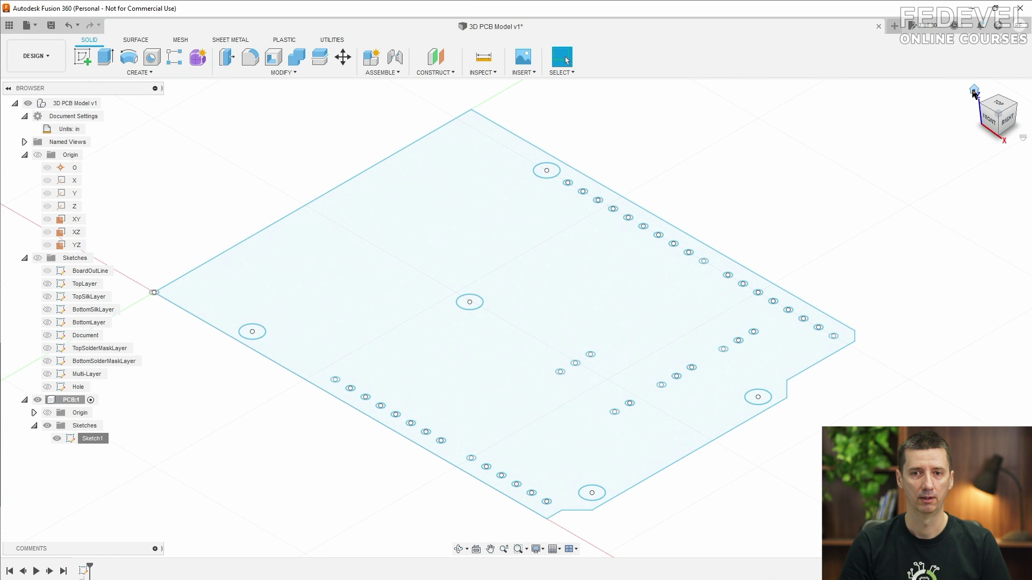
left_click(305, 129)
left_click(28, 26)
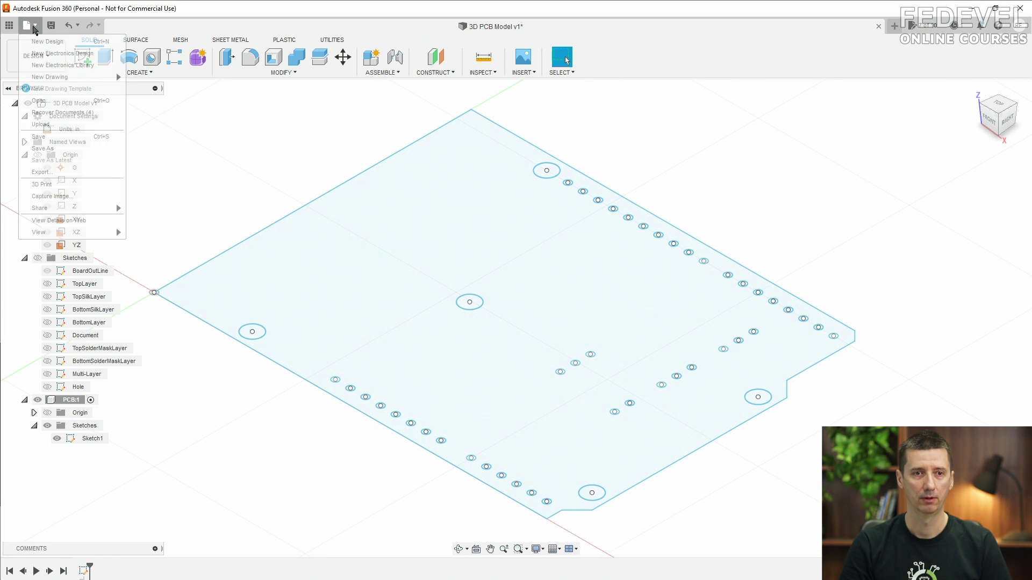
left_click(51, 141)
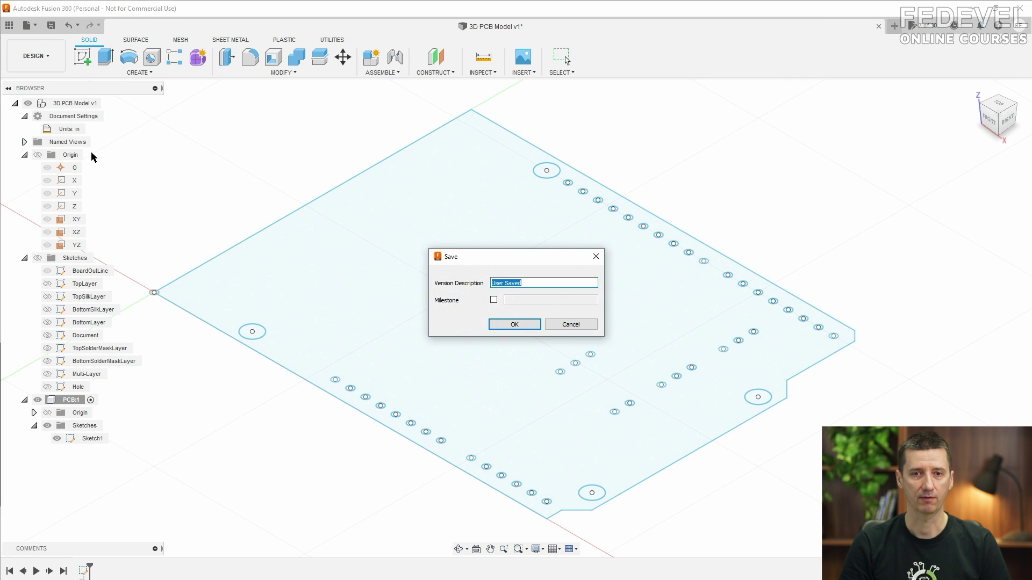
left_click(492, 324)
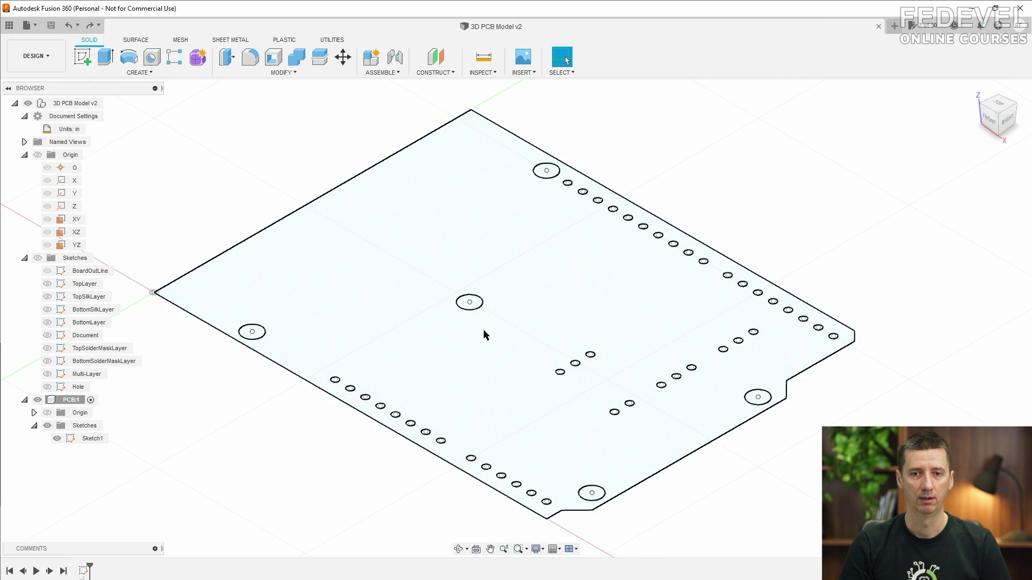
Set the document units to millimetres and select the board outline profile.
left_click(87, 130)
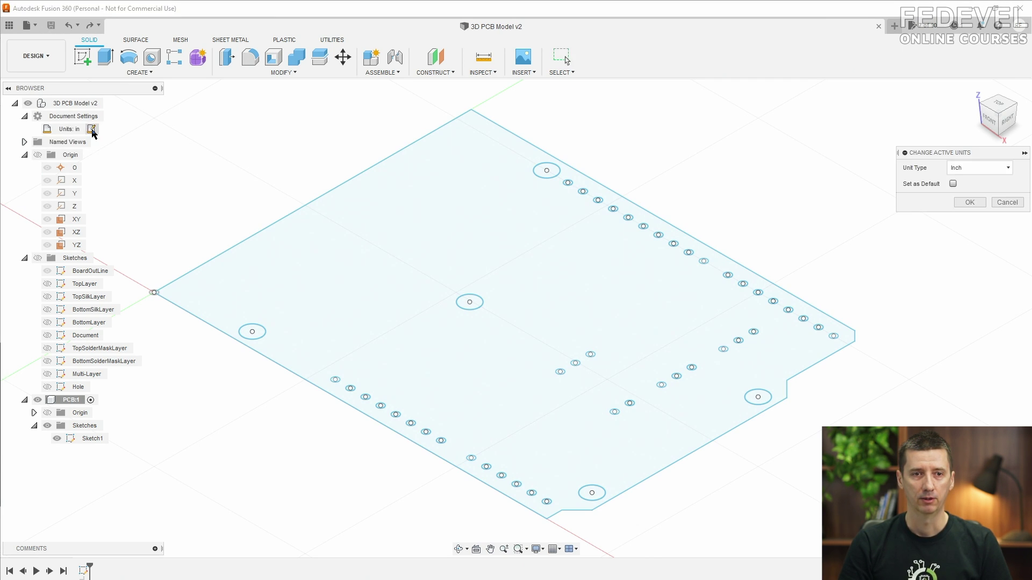
left_click(962, 169)
left_click(976, 194)
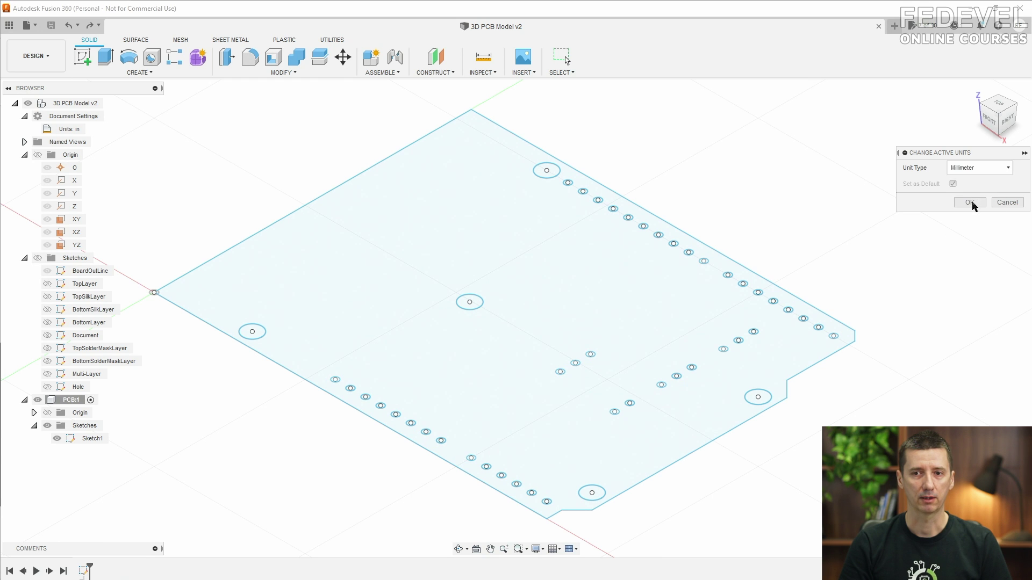
left_click(970, 202)
left_click(337, 252)
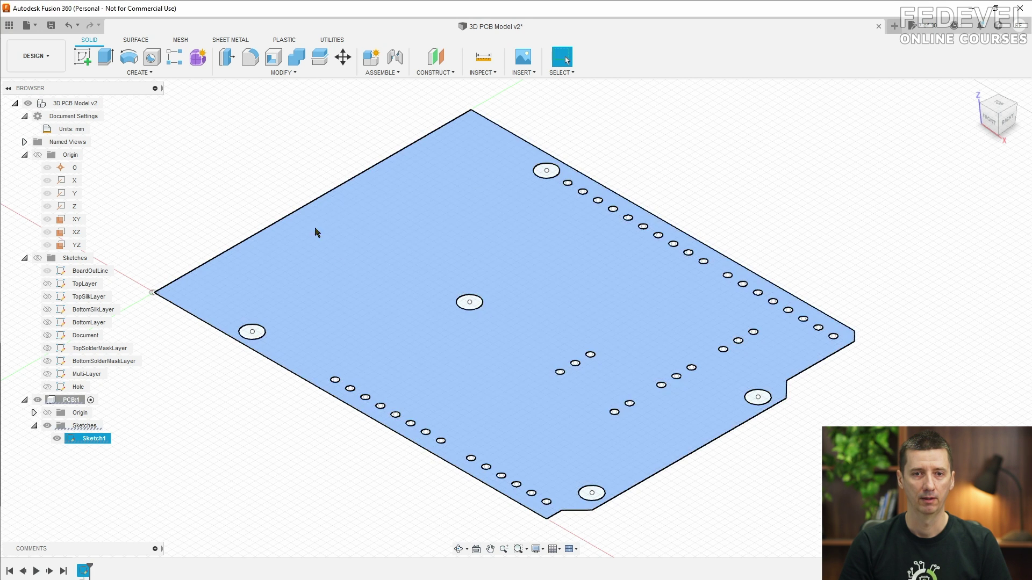
Extrude the board profile 1.6 mm into a solid body and check a mounting hole's diameter.
left_click(105, 63)
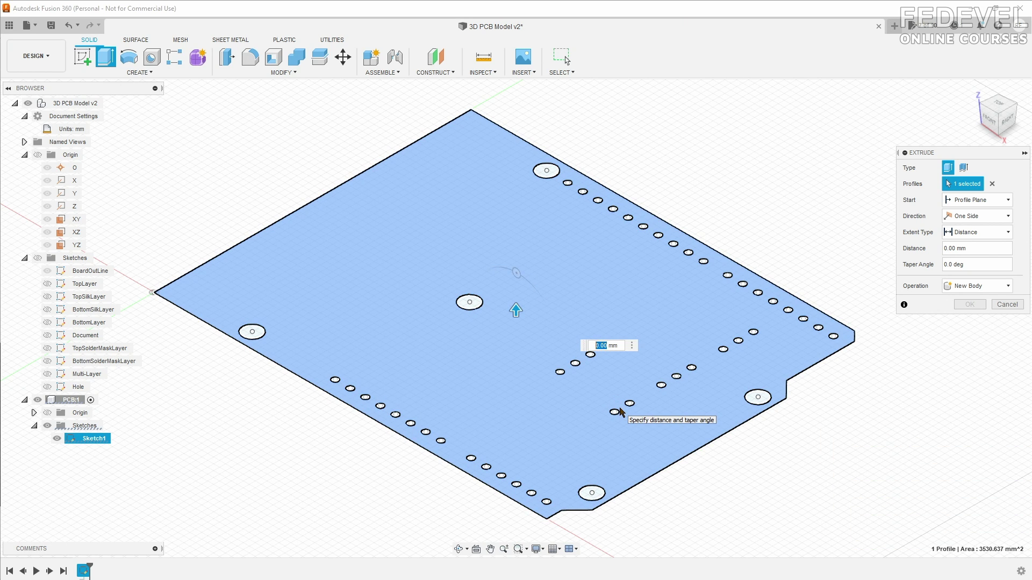
type("1.6")
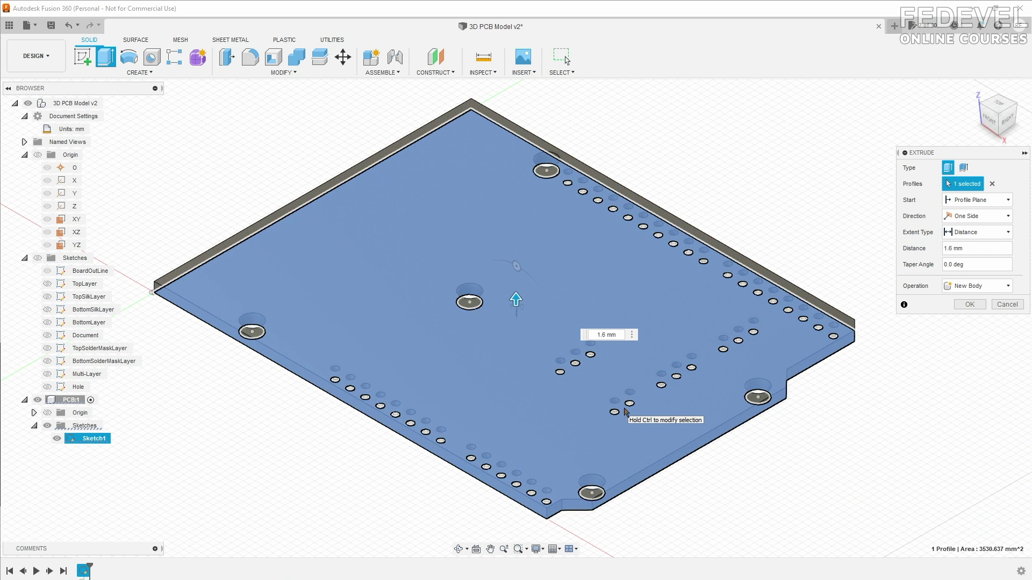
left_click(970, 305)
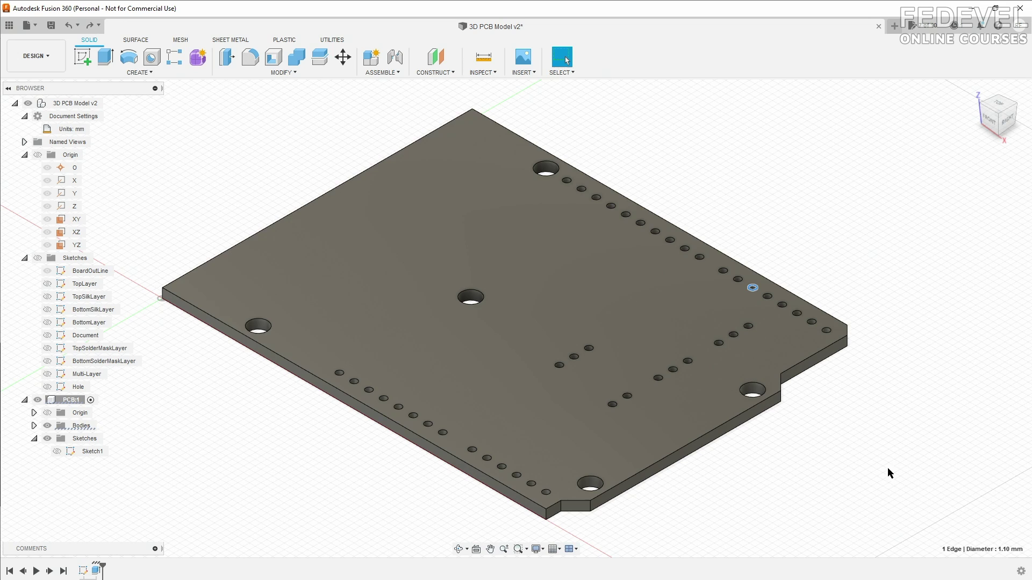
left_click(765, 391)
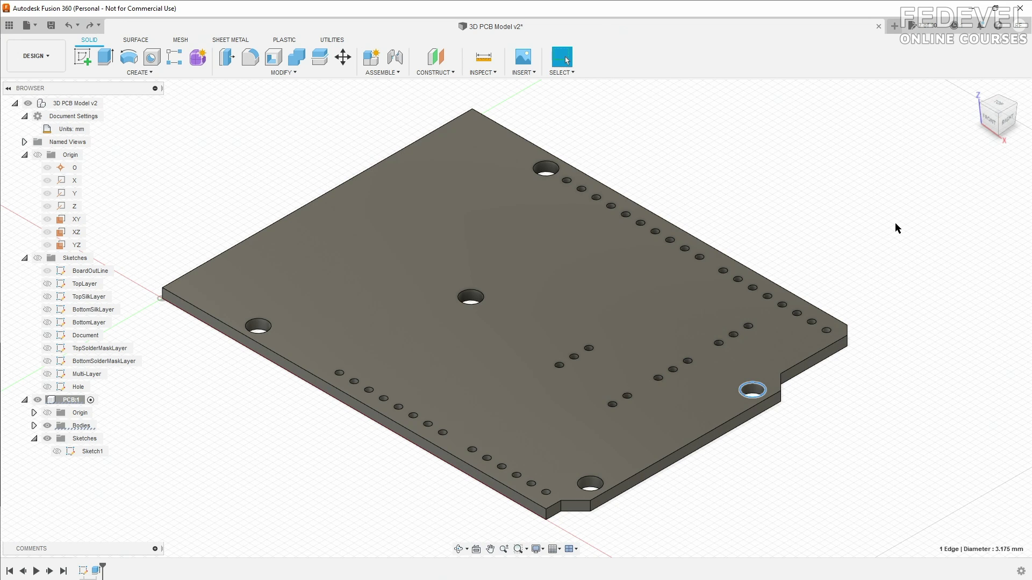
key("Escape")
From the top view, lasso-select the walls of all 48 holes, then return to the home view.
left_click(998, 104)
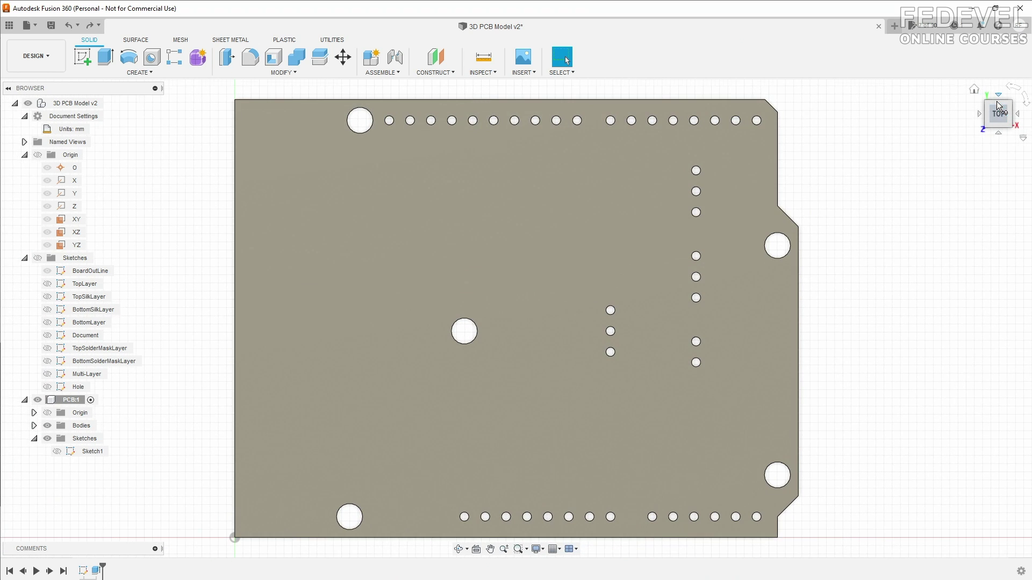
left_click(573, 73)
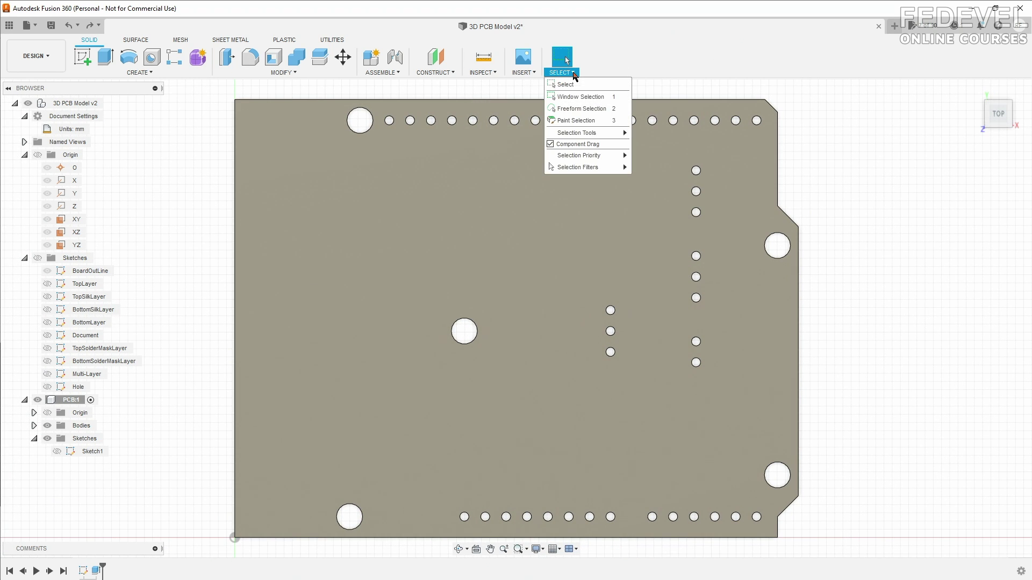
left_click(574, 109)
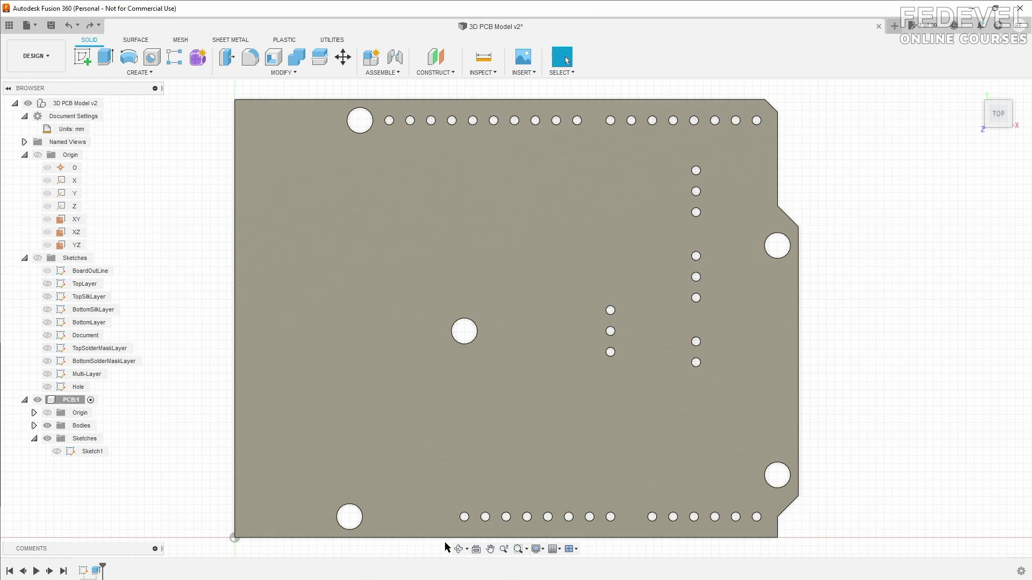
mouse_move(446, 547)
left_mouse_down()
mouse_move(655, 554)
mouse_move(749, 550)
mouse_move(763, 535)
mouse_move(797, 484)
mouse_move(780, 402)
mouse_move(779, 312)
mouse_move(798, 242)
mouse_move(752, 182)
mouse_move(760, 104)
mouse_move(472, 79)
mouse_move(369, 87)
mouse_move(284, 169)
mouse_move(268, 418)
mouse_move(283, 508)
mouse_move(306, 546)
left_mouse_up()
left_click(974, 90)
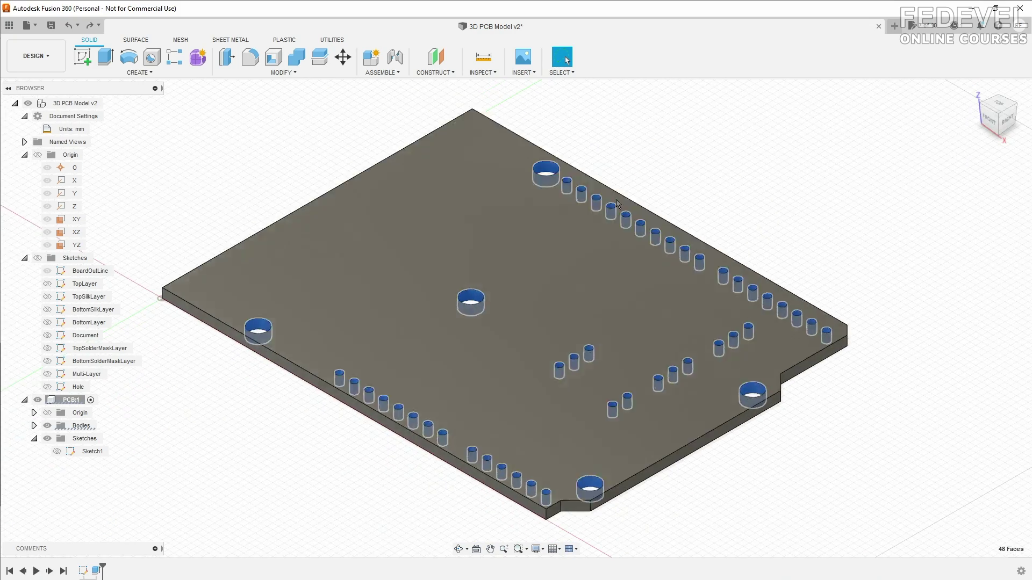
middle_click_drag(711, 407, 726, 360, "shift")
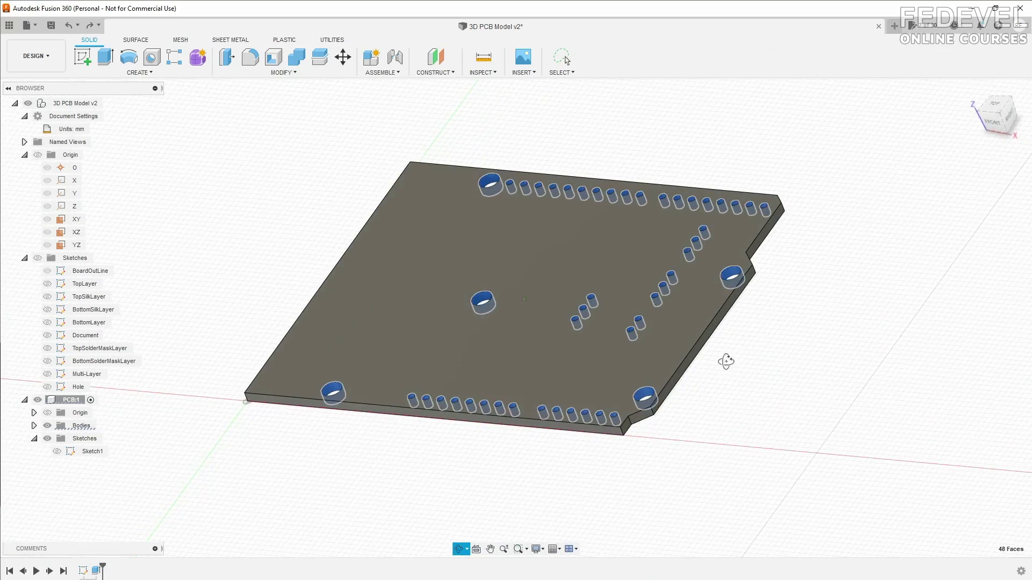
Offset the selected hole faces by -0.2 mm to enlarge the holes.
left_click(974, 90)
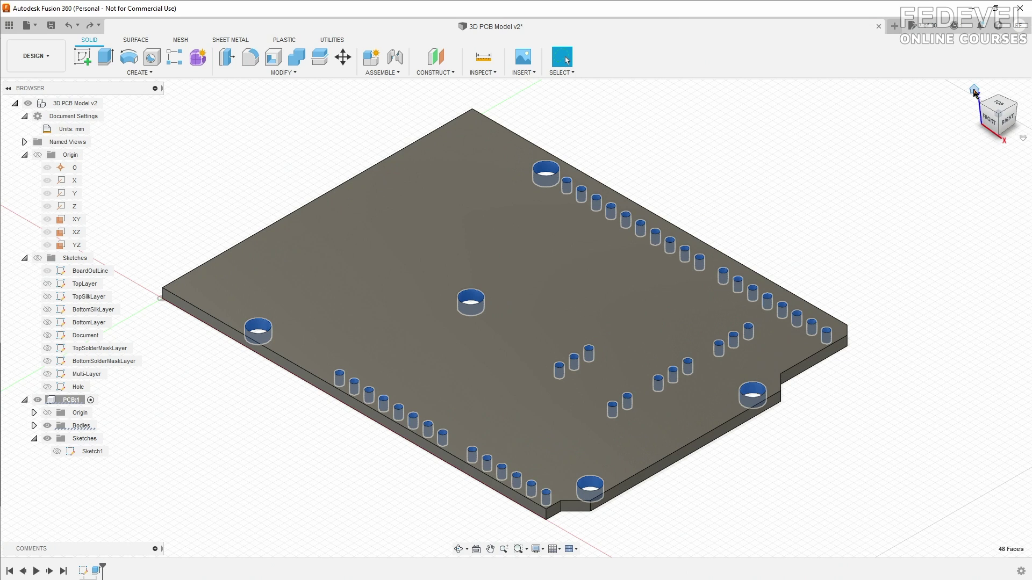
left_click(283, 72)
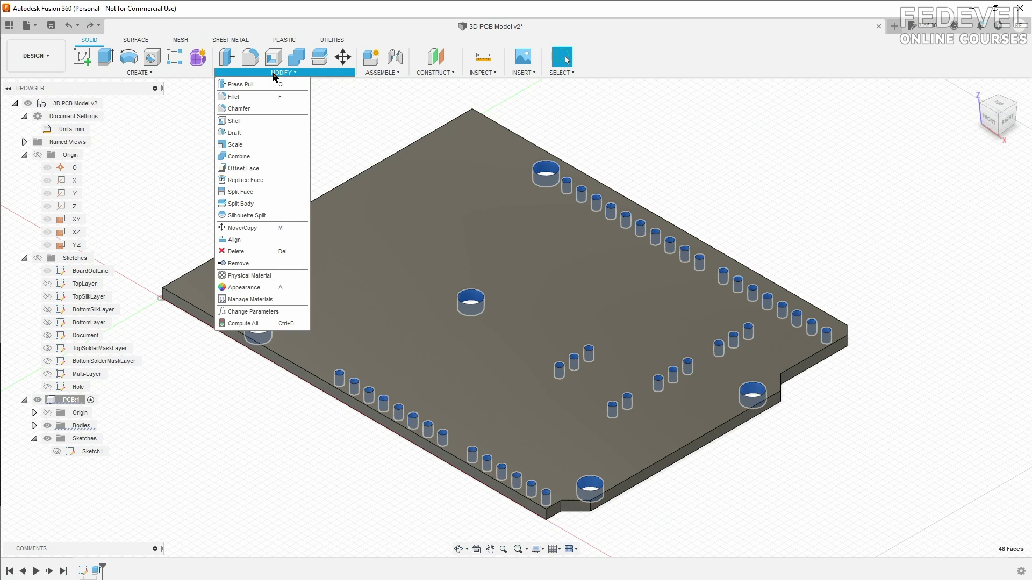
left_click(274, 170)
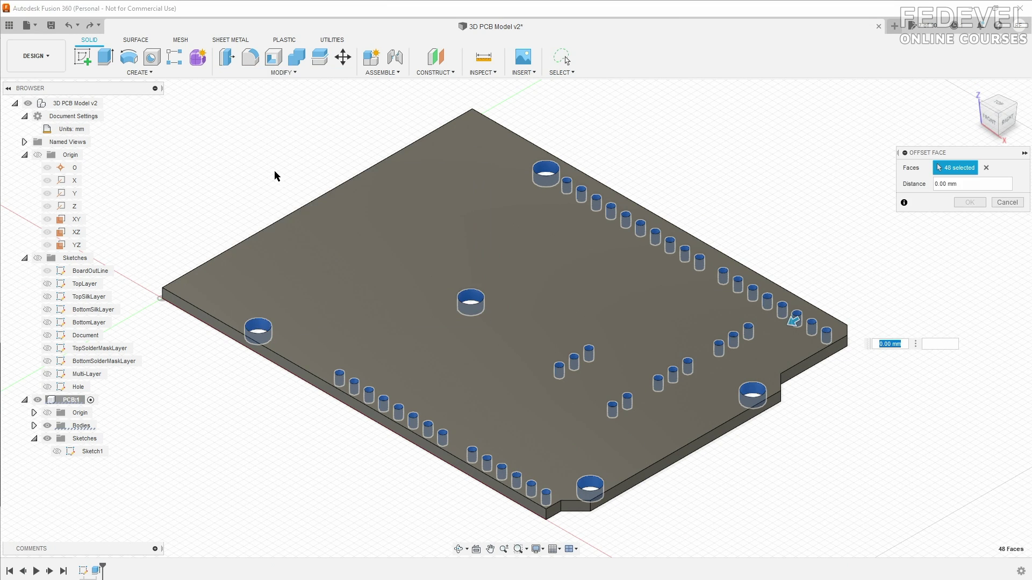
left_click(960, 184)
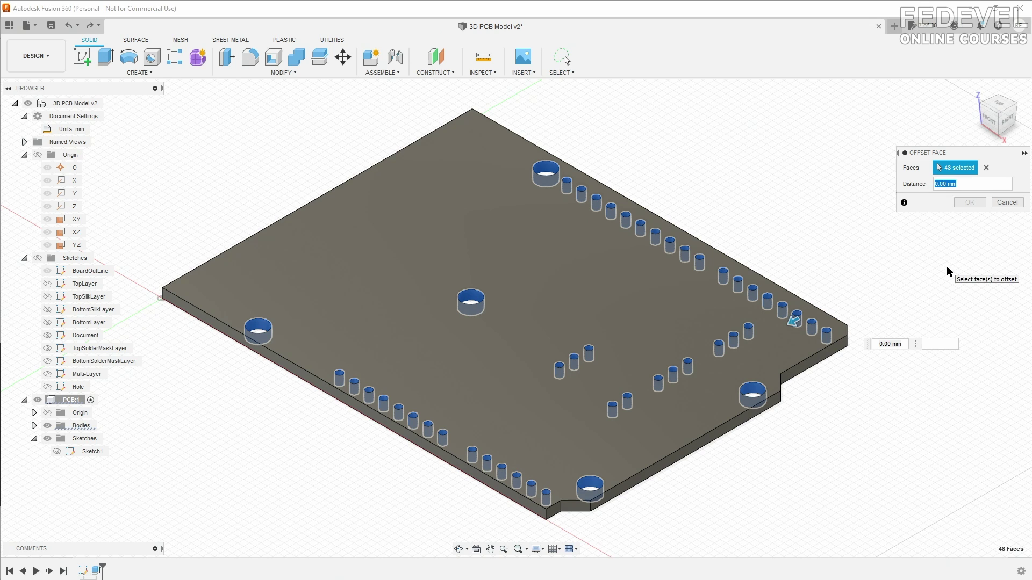
type("-0.2")
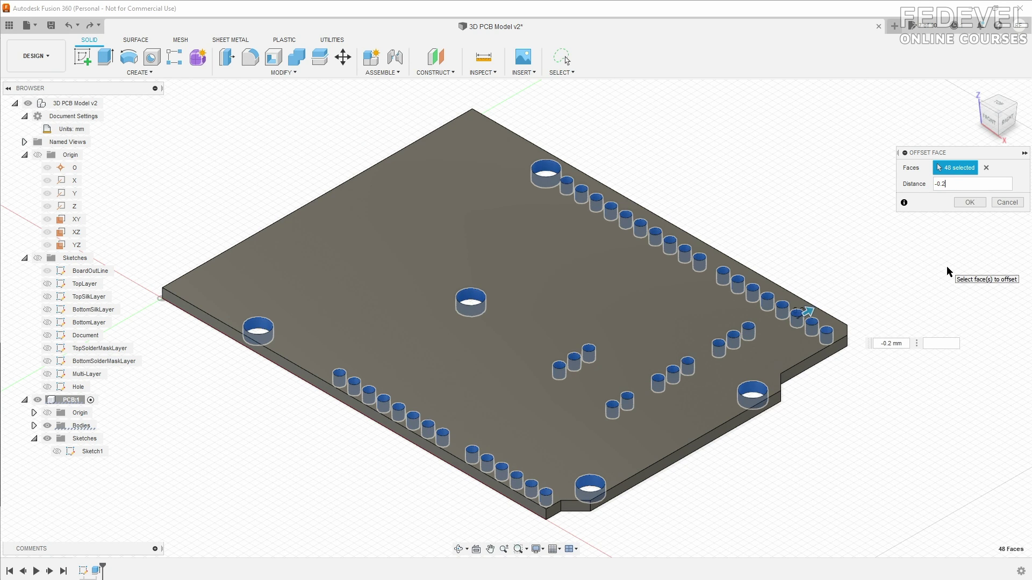
left_click(970, 203)
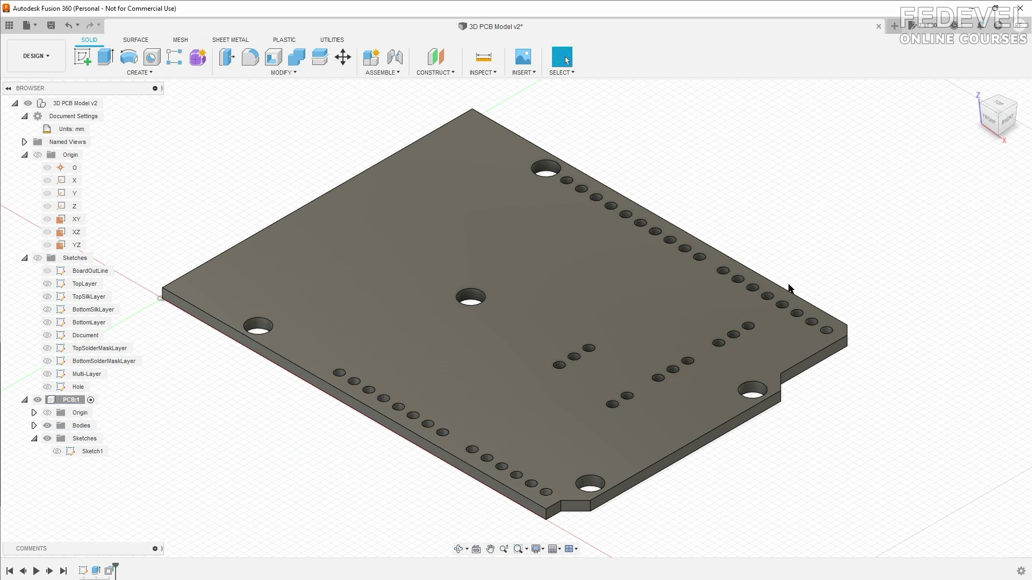
Confirm a small hole measures 1.50 mm and a mounting hole 3.575 mm, then deselect.
left_click(771, 298)
left_click(766, 388)
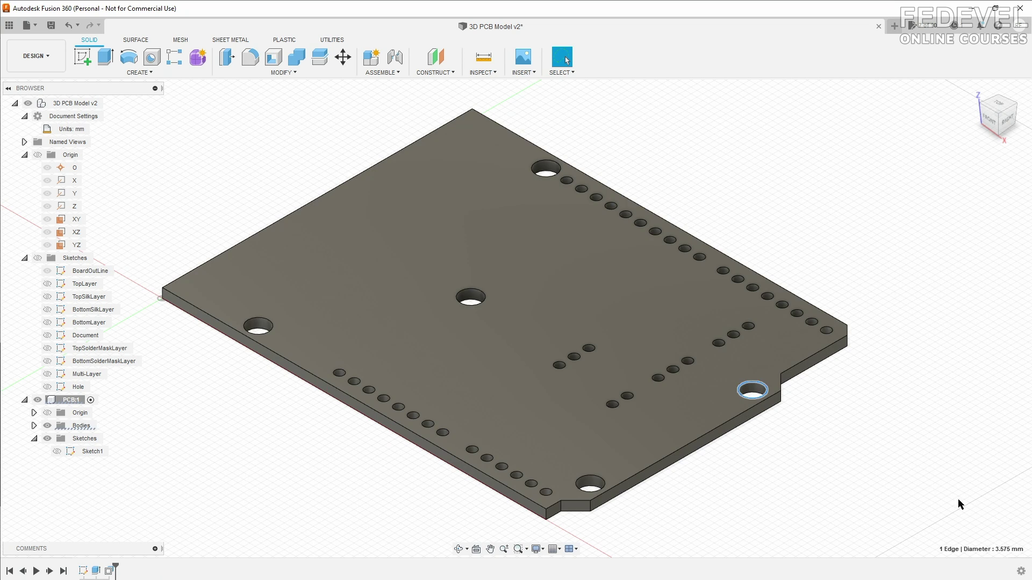
left_click(986, 530)
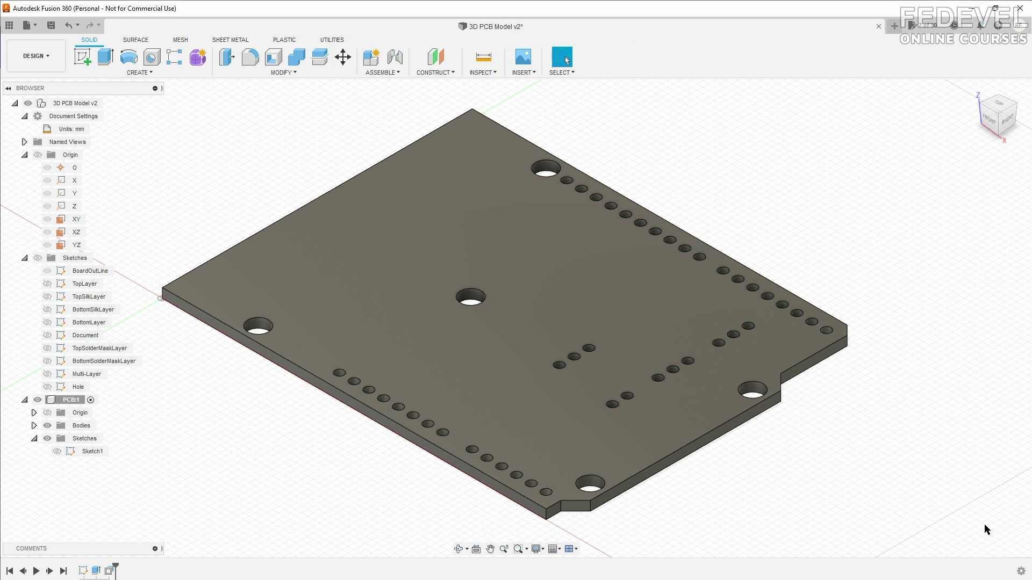
Save the current design as a new version.
left_click(26, 25)
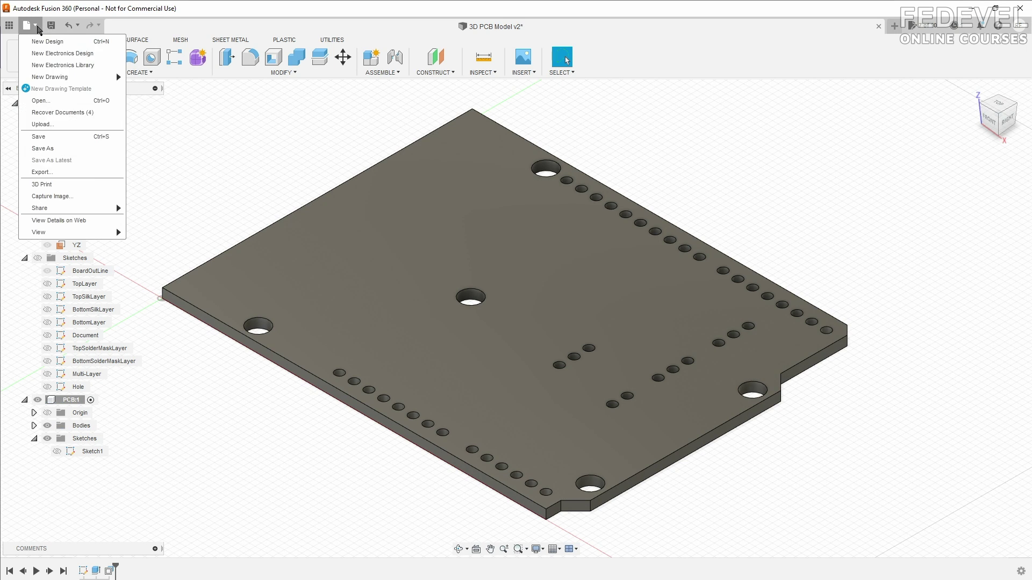
left_click(43, 124)
left_click(514, 324)
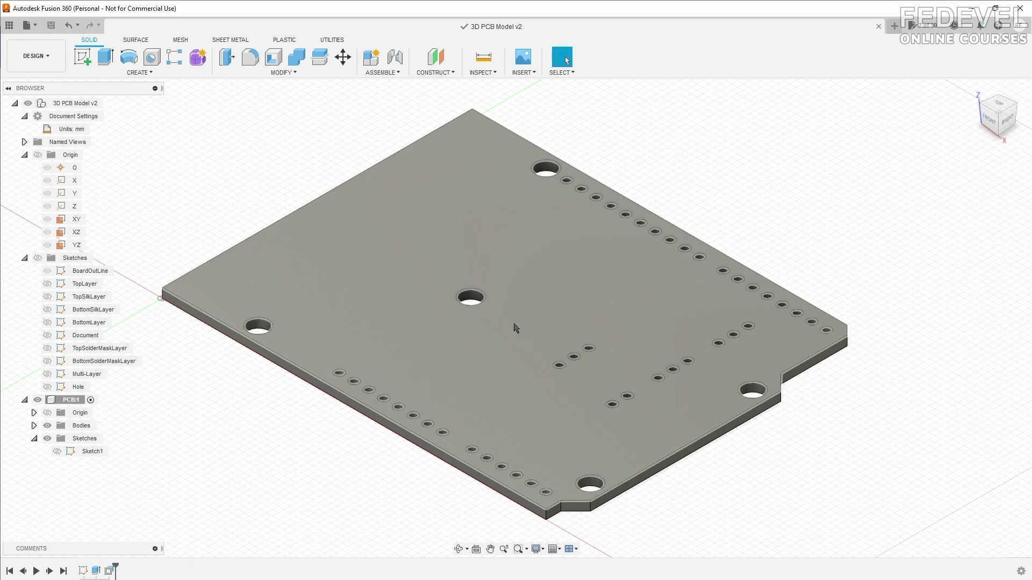
Export the board as the STL file '3D PCB Model v3.stl' and reveal it in File Explorer.
left_click(26, 25)
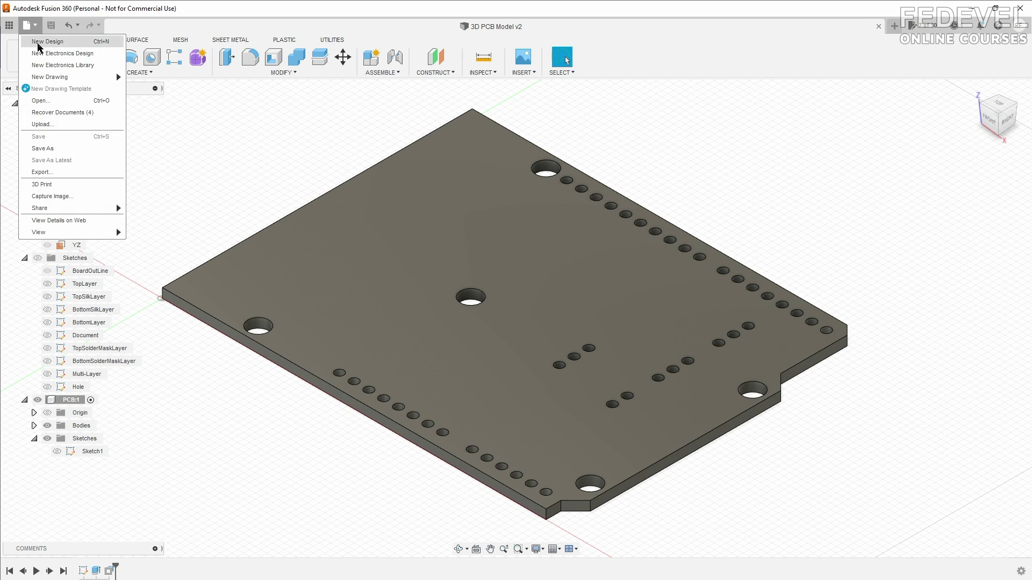
left_click(43, 172)
left_click(397, 208)
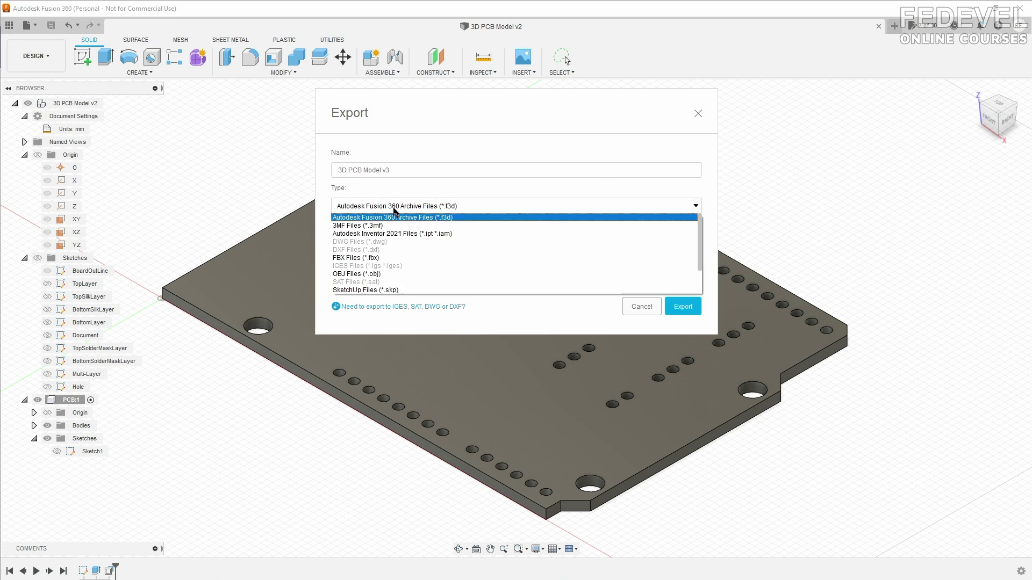
left_click(391, 280)
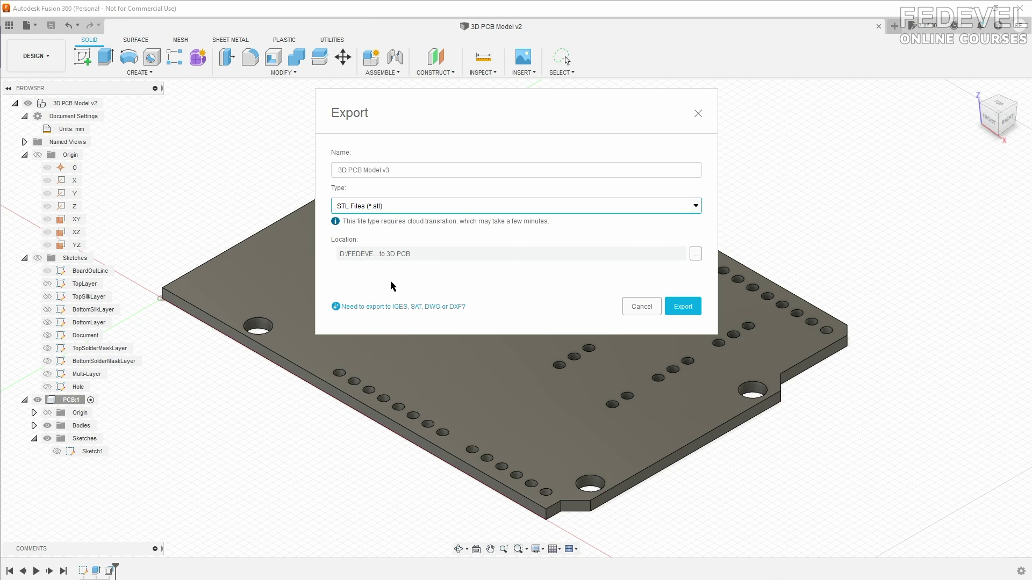
left_click(687, 307)
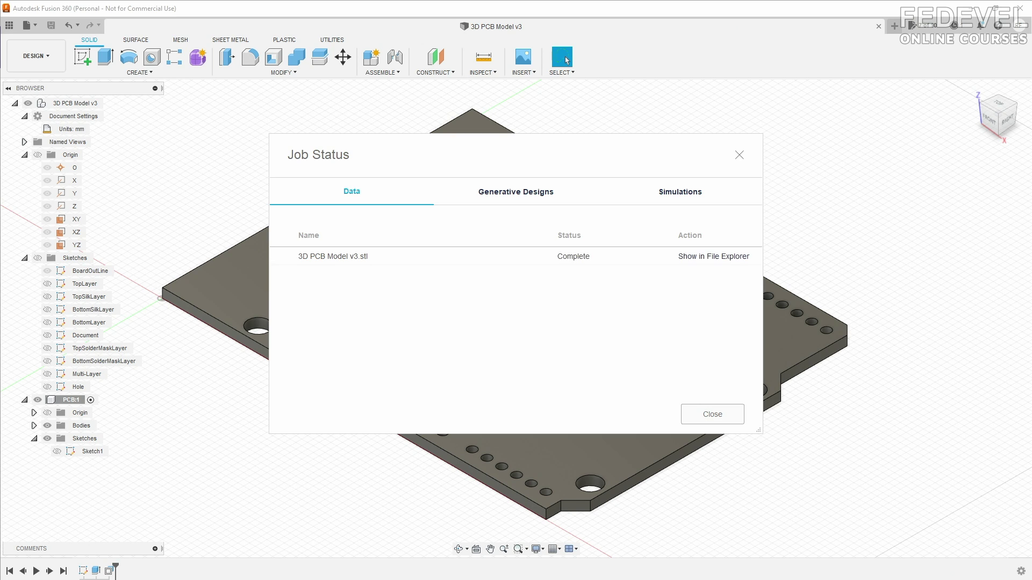
left_click(701, 258)
left_click_drag(543, 13, 855, 322)
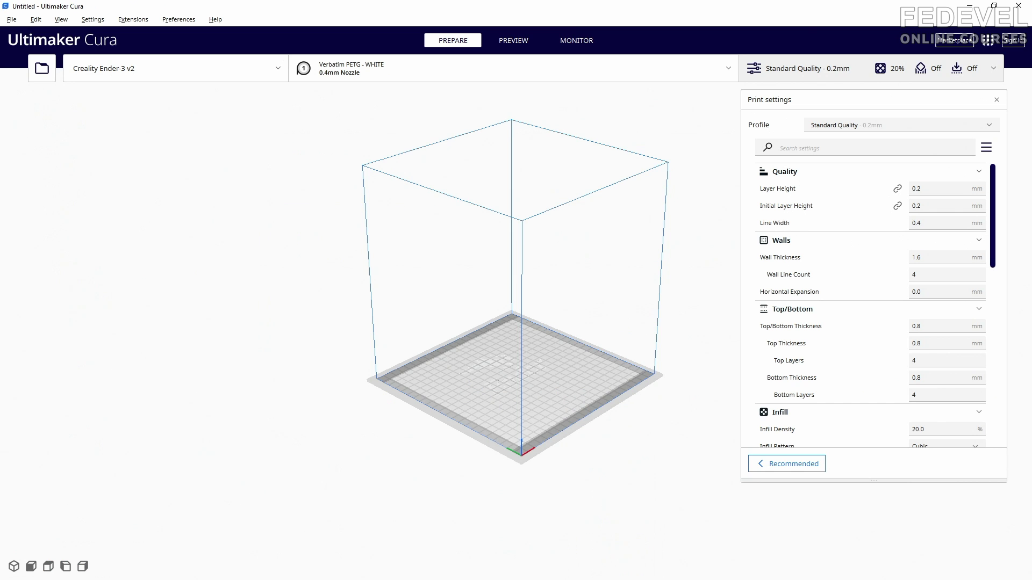
Drag the PCB STL from Explorer onto Ultimaker Cura's build plate.
key("alt+Tab")
left_click_drag(693, 387, 513, 379)
left_click(575, 25)
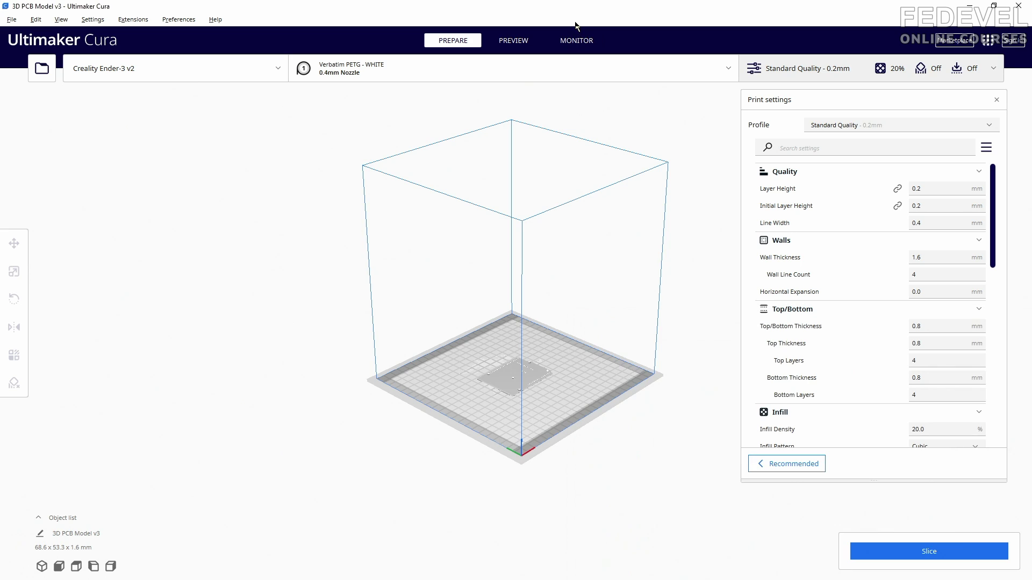
Show the Speed settings and set Wall Speed and Initial Layer Speed to 10 mm/s.
left_click_drag(993, 204, 1000, 329)
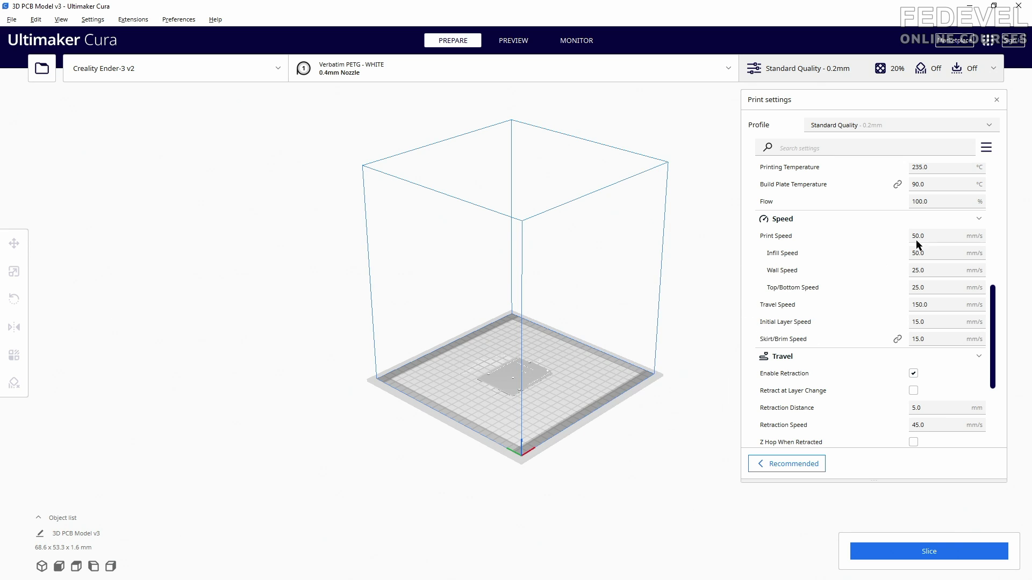
left_click(960, 220)
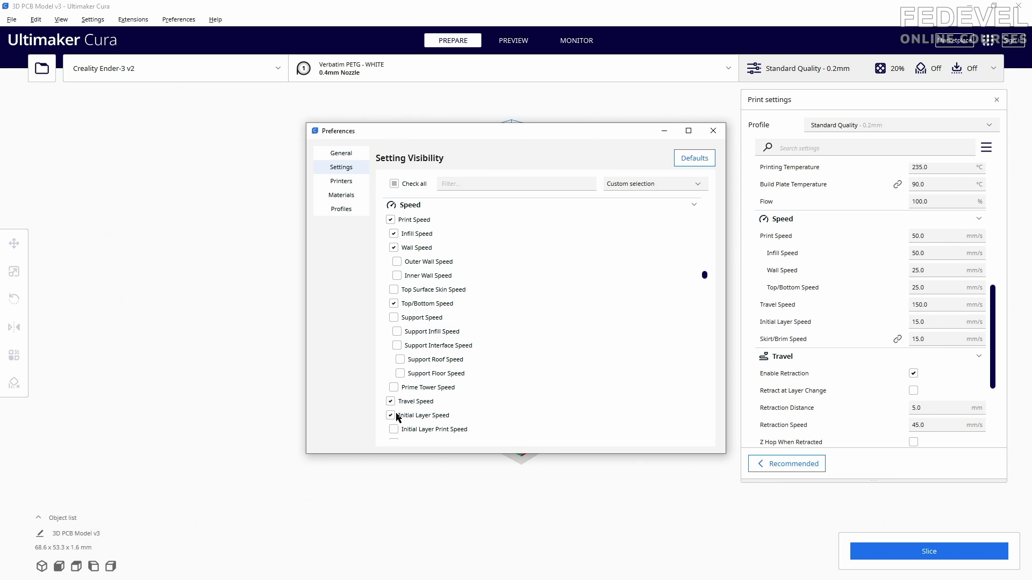
left_click(713, 130)
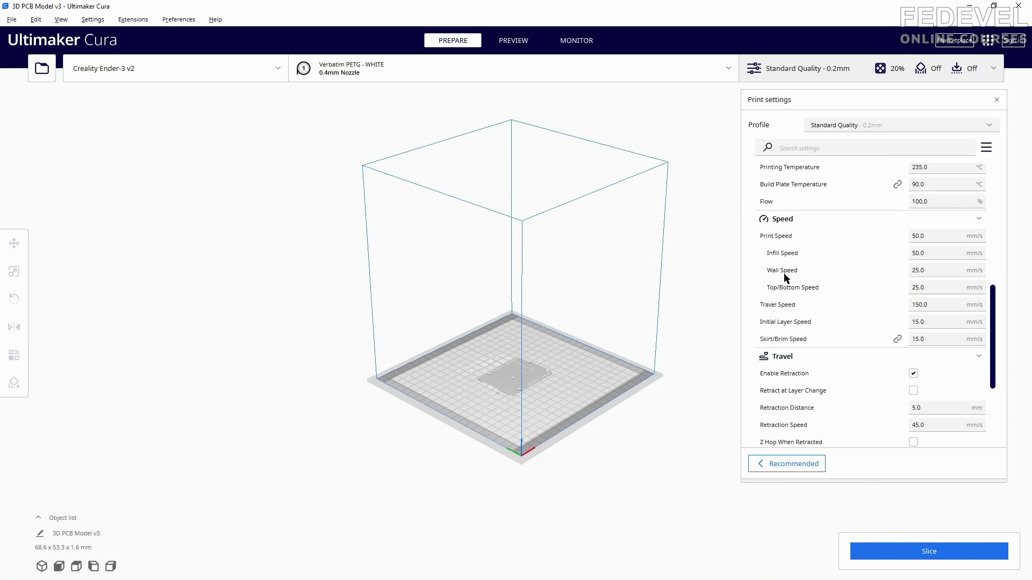
double_click(920, 270)
type("10")
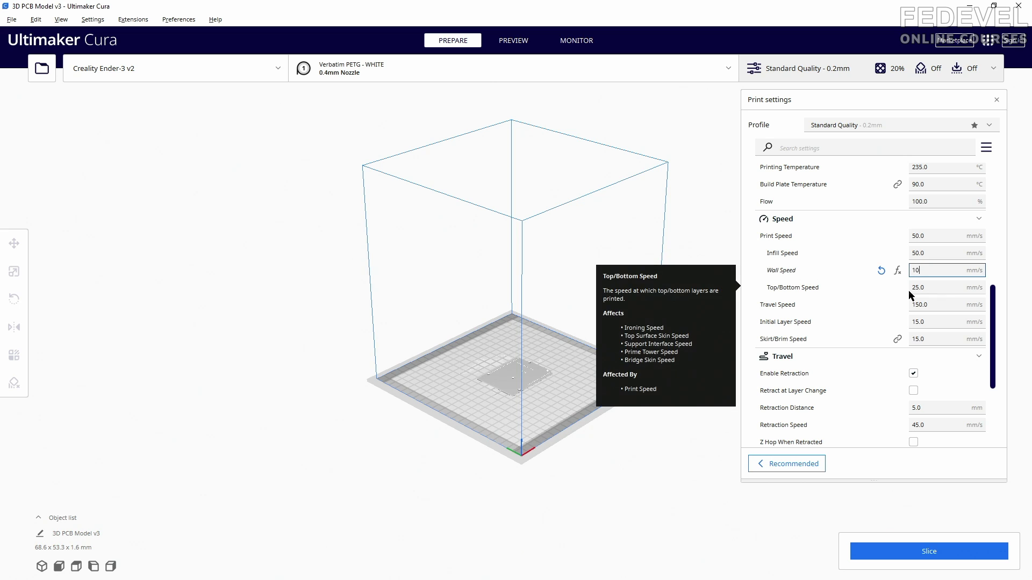
double_click(935, 322)
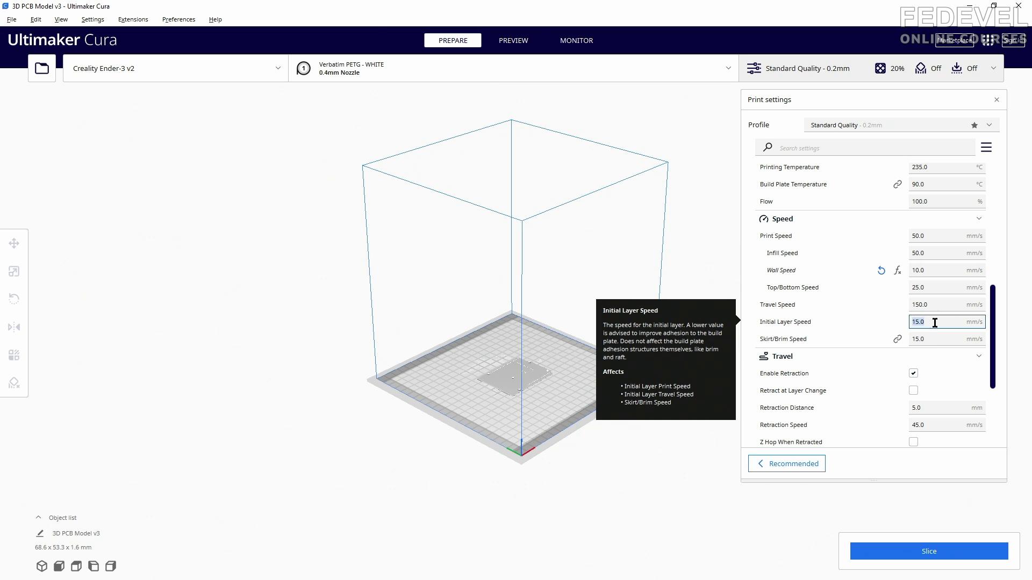
type("10")
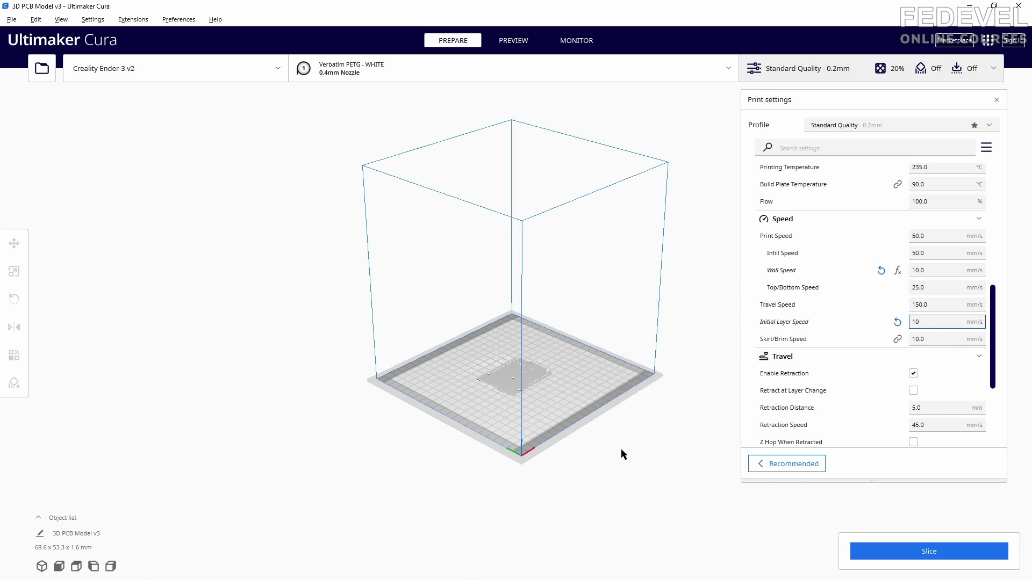
left_click(539, 437)
scroll(516, 391, "up", 5)
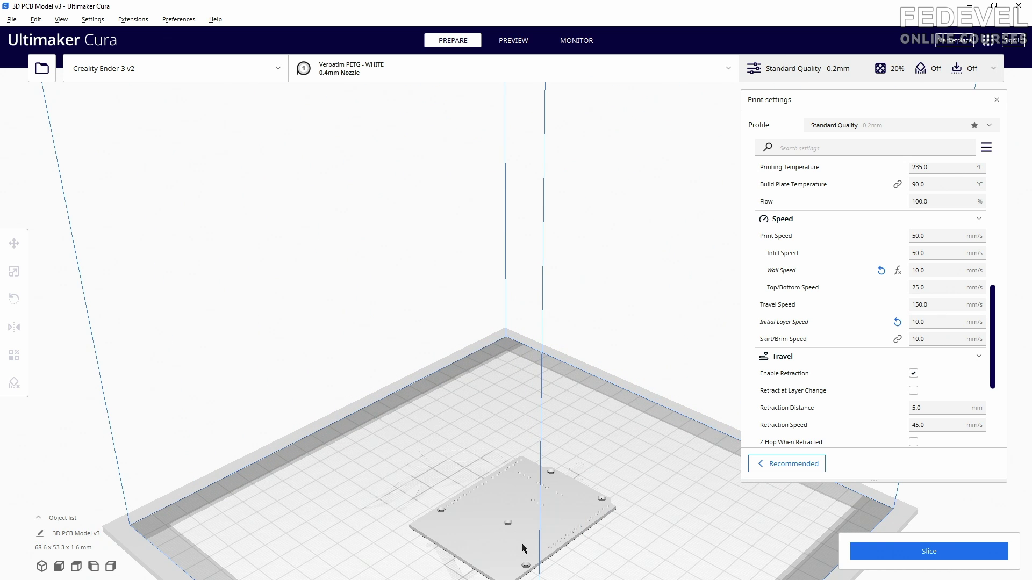
Centre the board in the view and slice it into a 1 h 23 min, 7 g print.
scroll(519, 529, "down", 3)
middle_click_drag(516, 509, 461, 325)
scroll(460, 325, "up", 5)
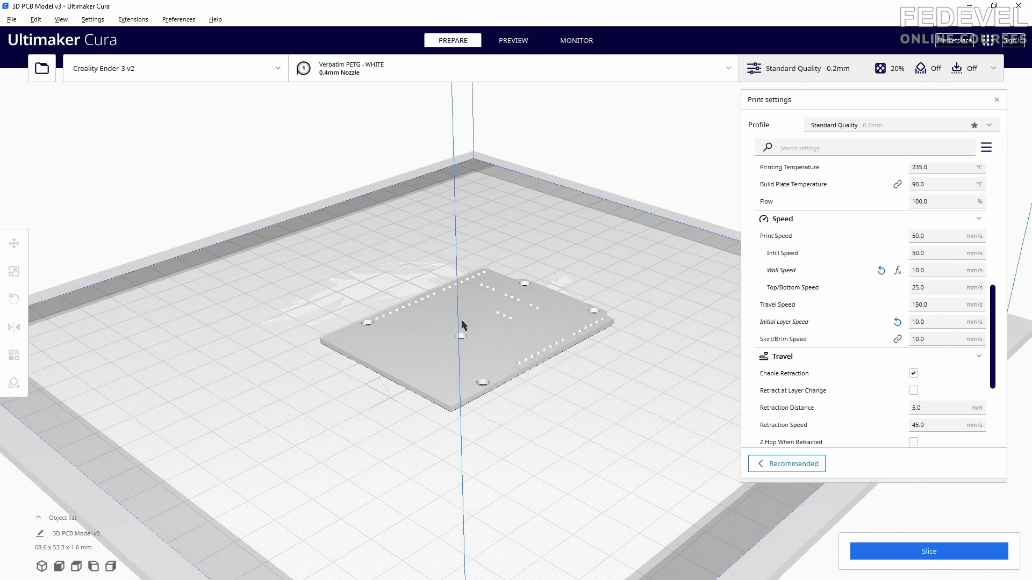
left_click(869, 559)
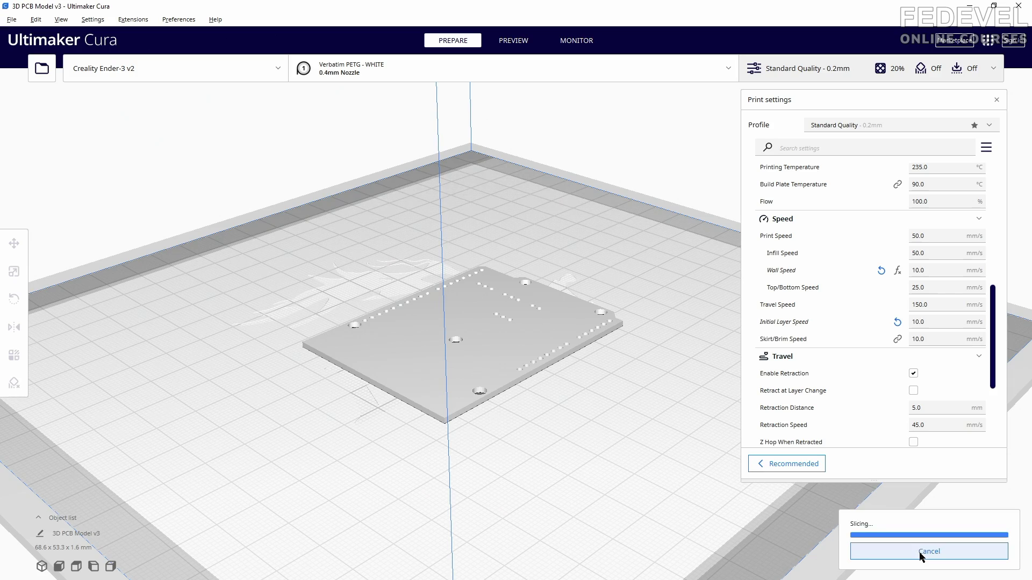
Inspect the layer preview from above, step through lower layers and replay the path, then save the G-code.
left_click(872, 551)
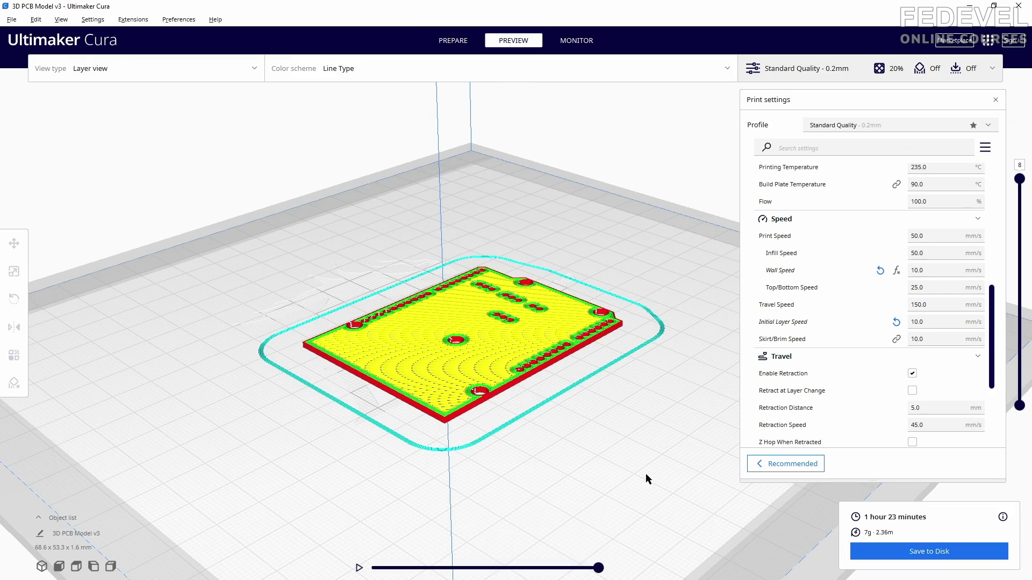
scroll(574, 434, "up", 3)
scroll(468, 281, "down", 2)
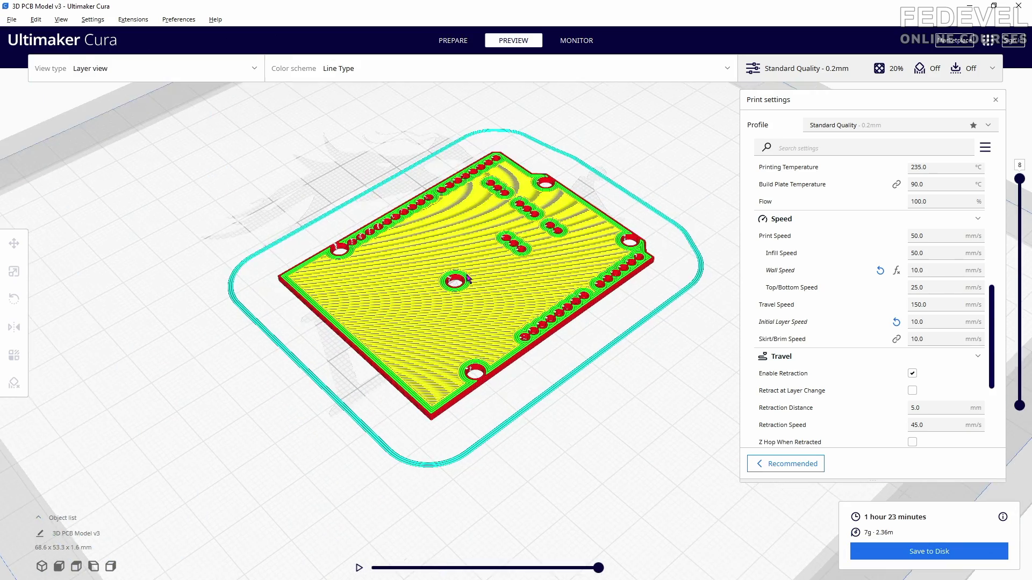
right_click_drag(496, 251, 526, 282)
scroll(592, 260, "down", 2)
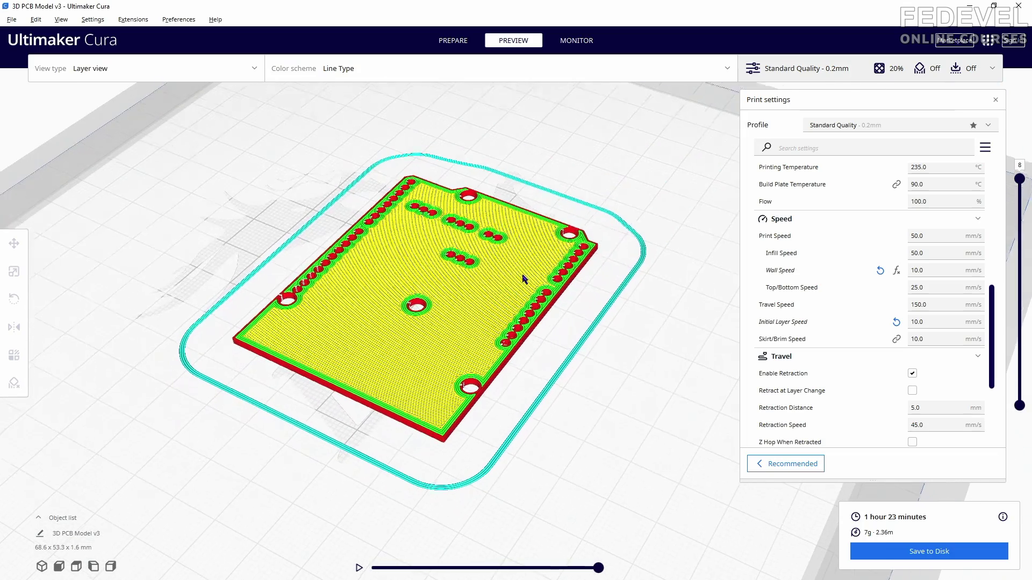
left_click_drag(1019, 188, 1030, 404)
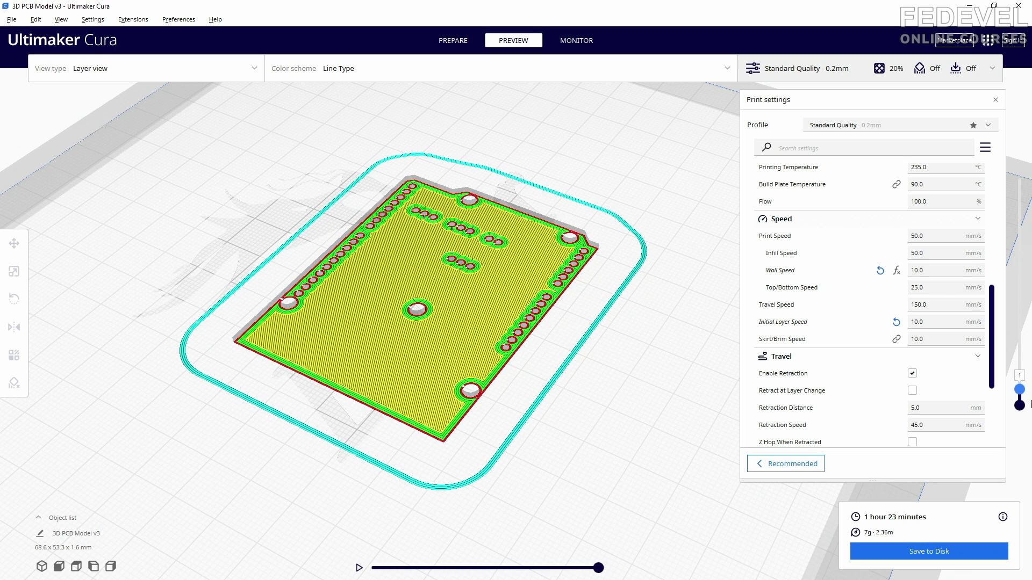
mouse_move(598, 569)
left_mouse_down()
mouse_move(408, 569)
mouse_move(598, 569)
left_mouse_up()
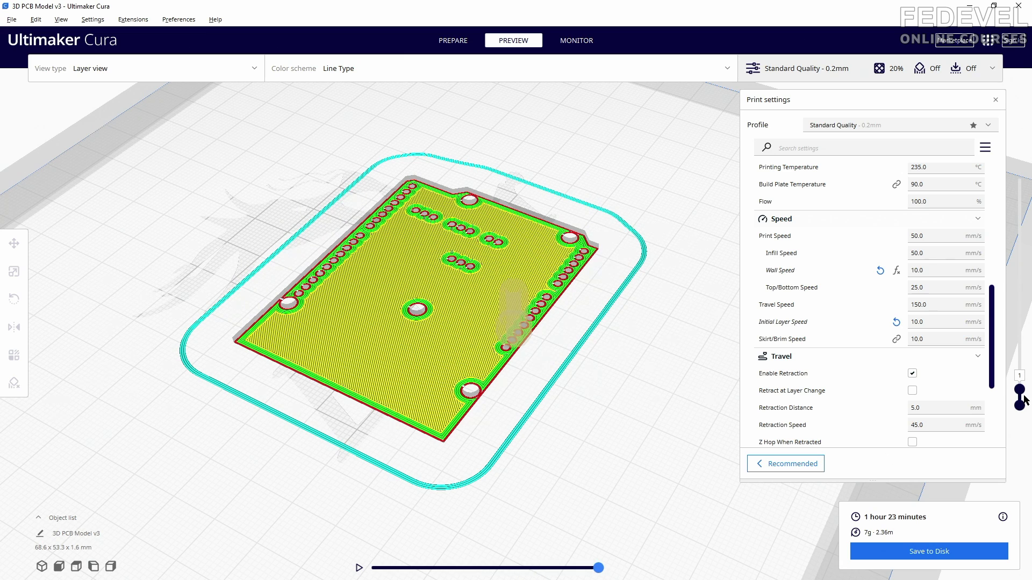
left_click_drag(1020, 389, 1024, 168)
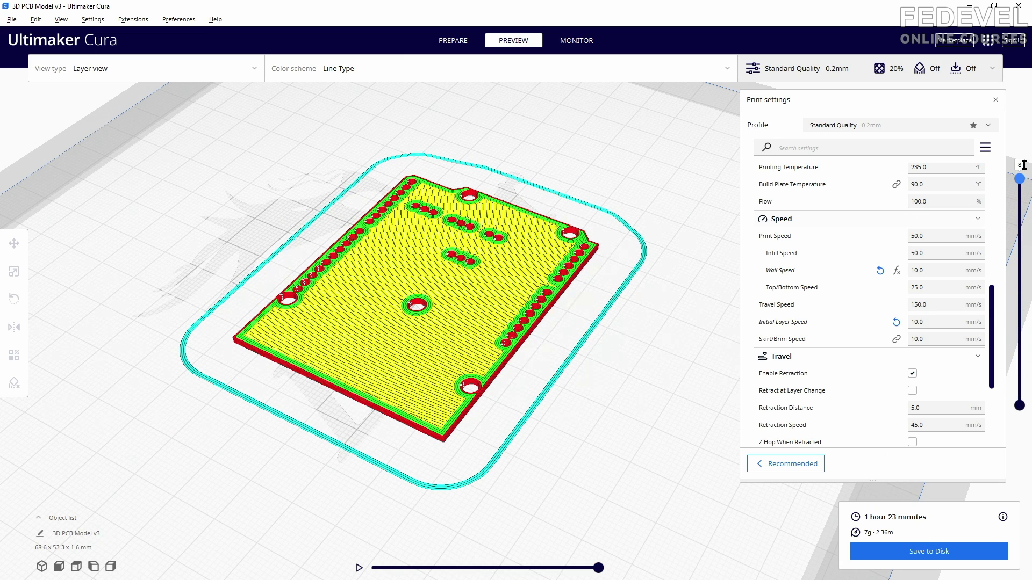
left_click(924, 555)
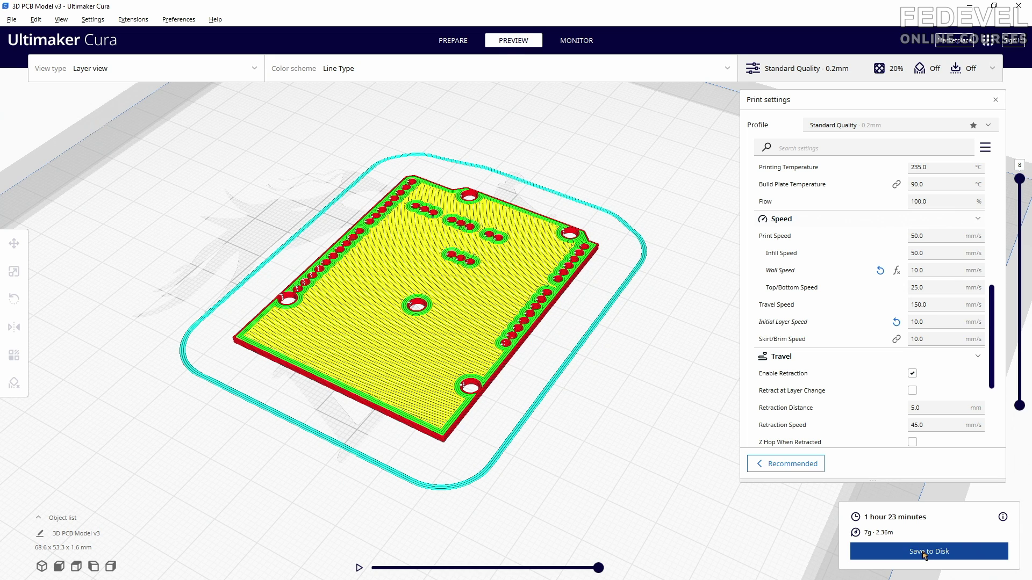